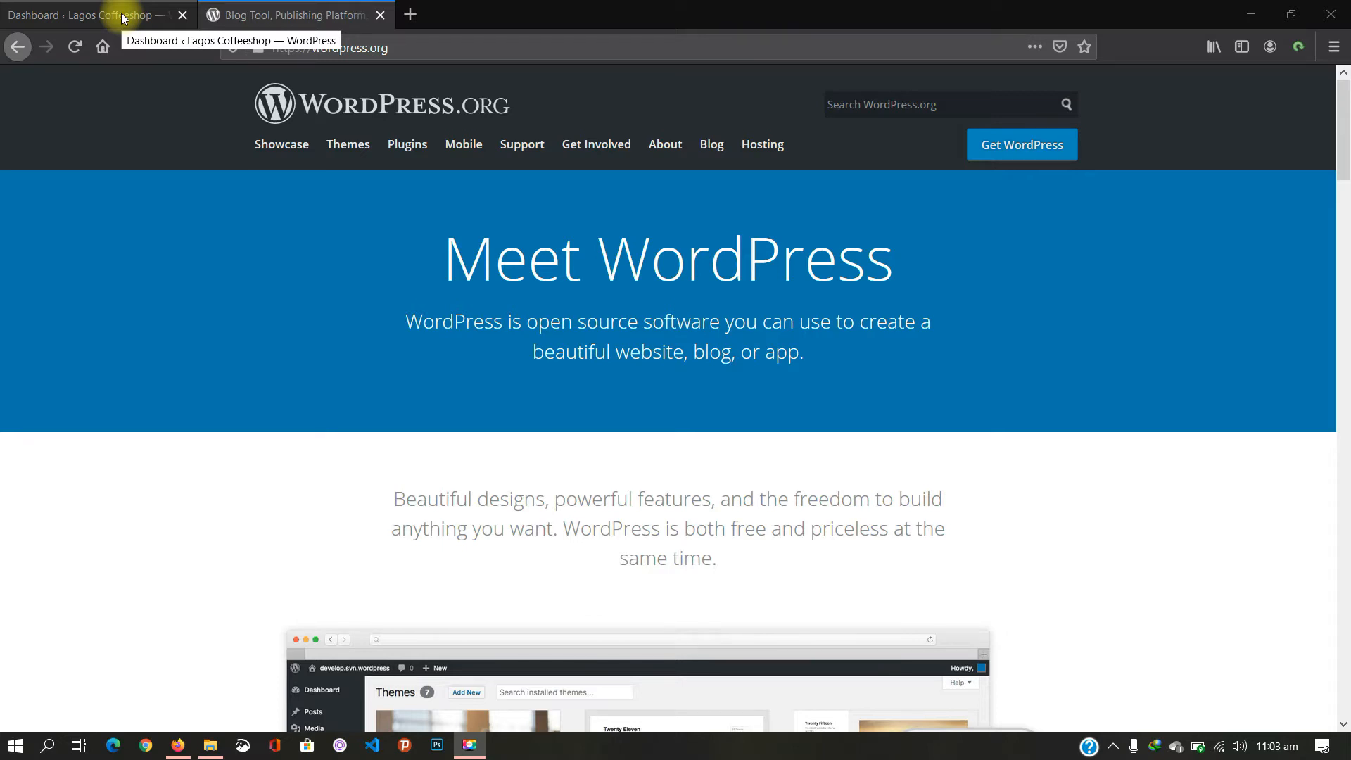
click(111, 16)
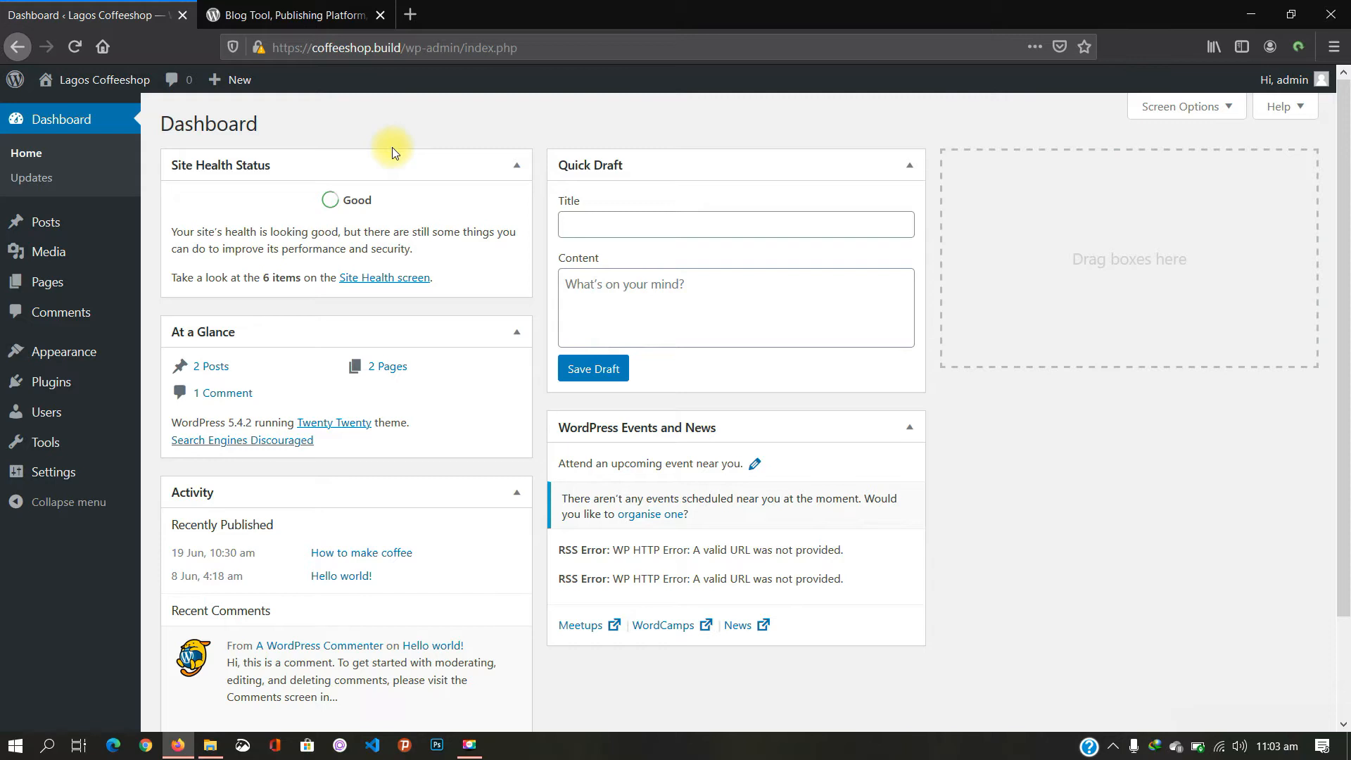
mouse_move(98, 357)
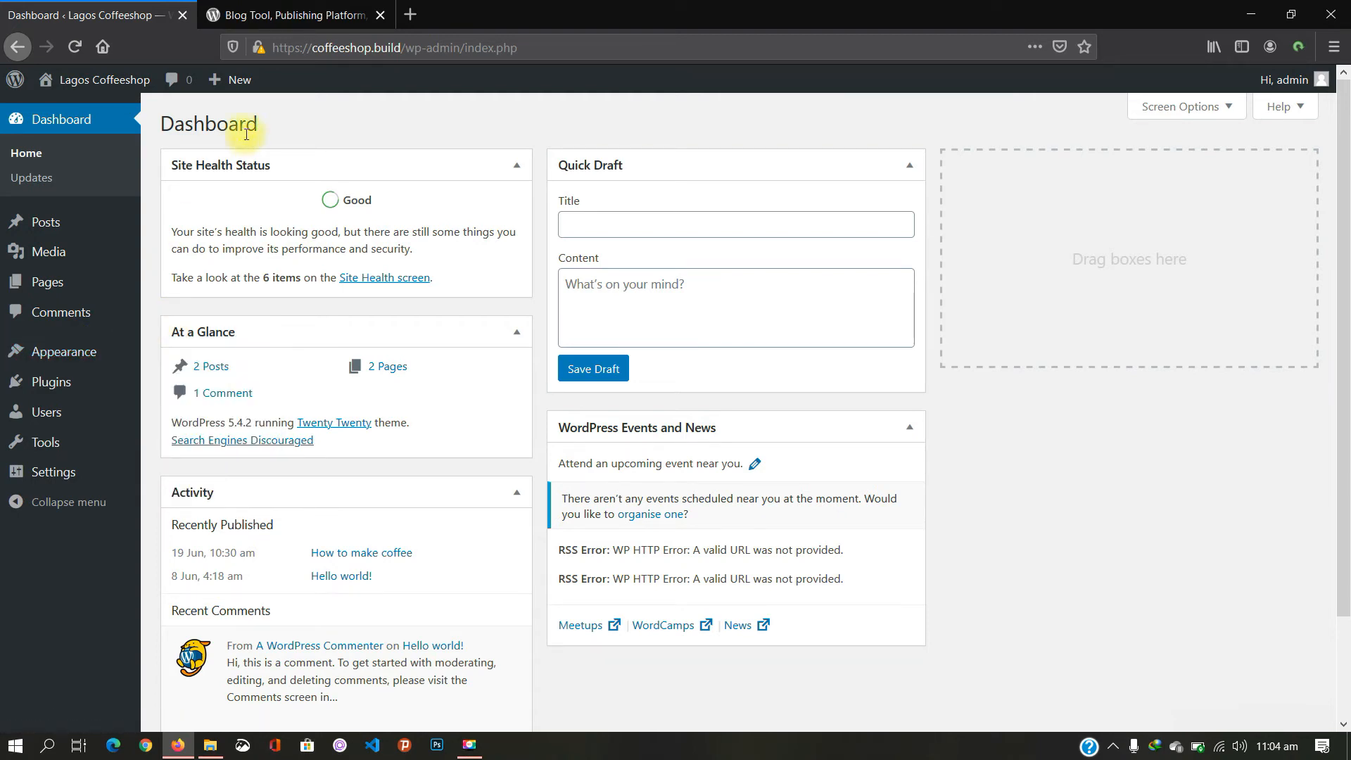
click(294, 17)
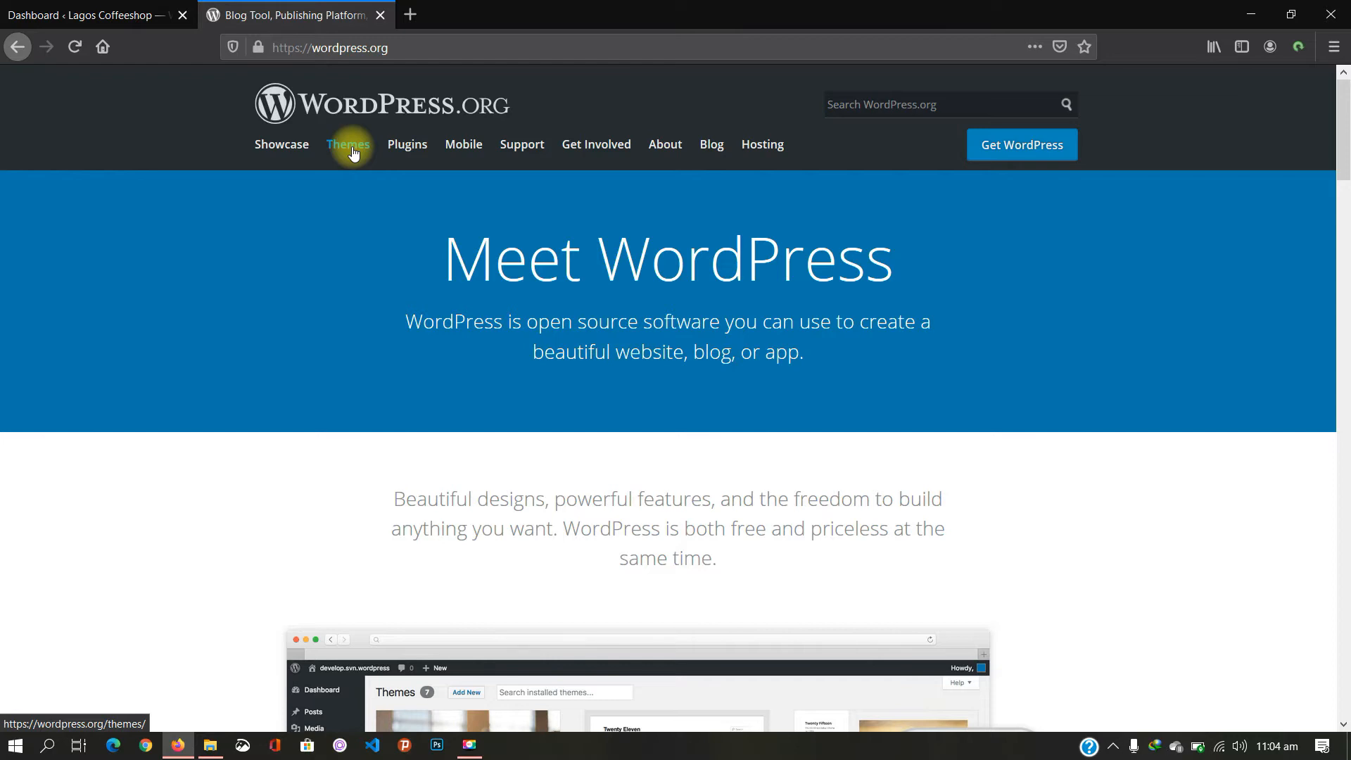
Step: Open themeforest.net in a new browser tab
click(411, 15)
text(theme)
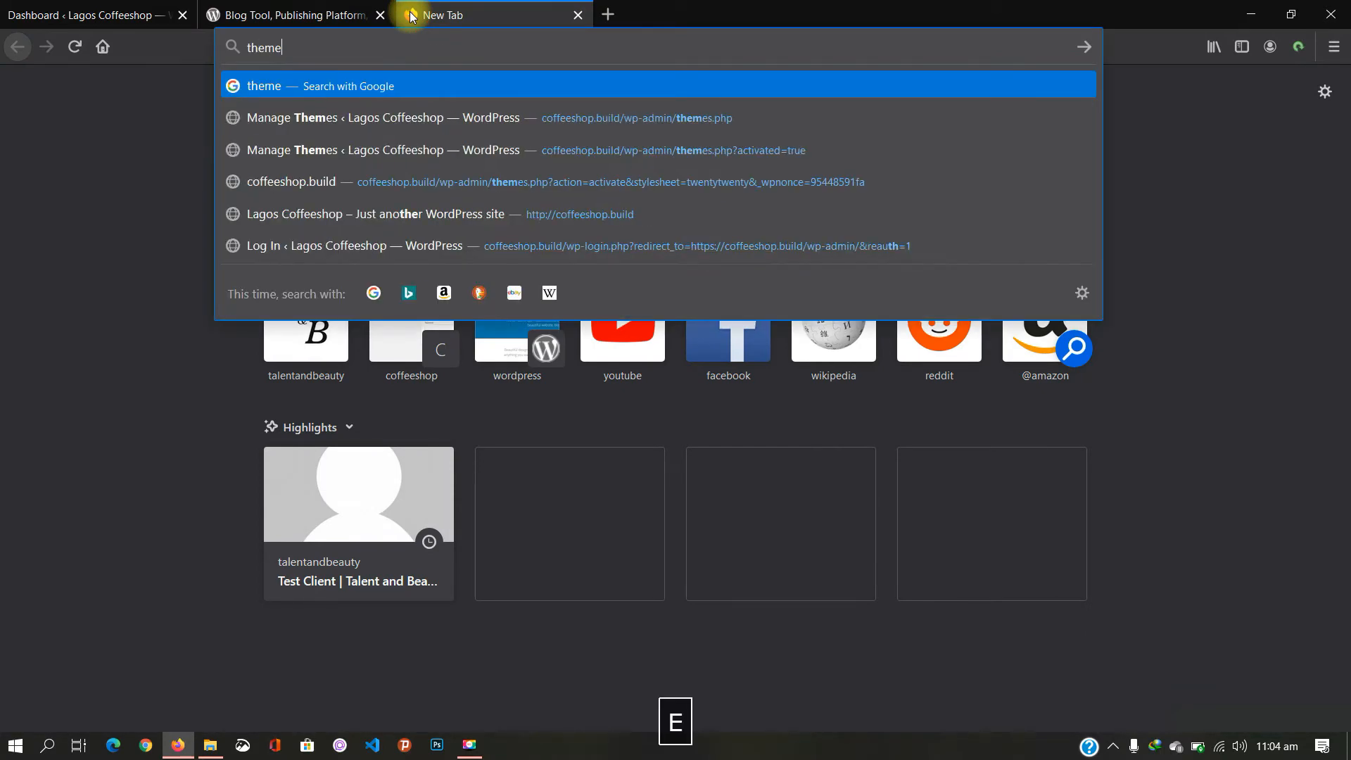
text(forest.net)
key(Return)
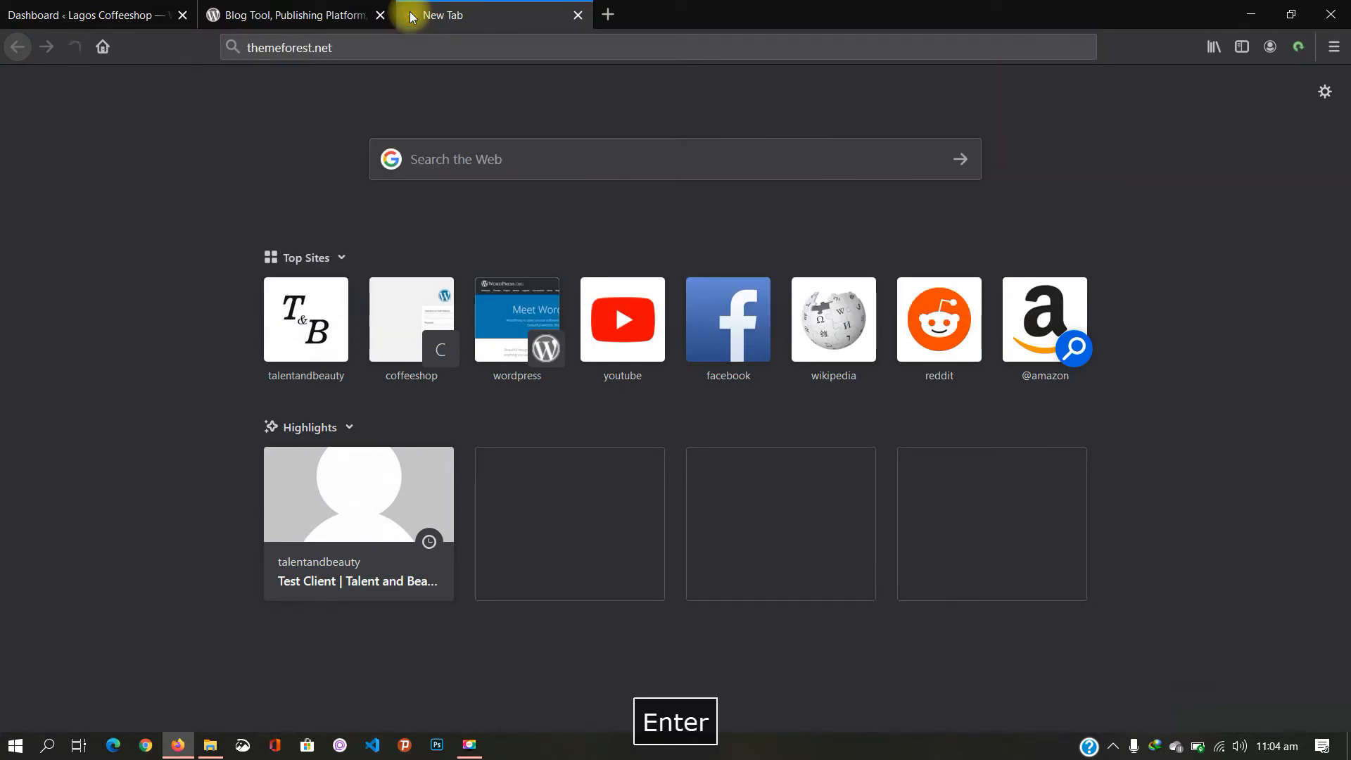
Step: Search the web for "temaltemonster" in a new browser tab and open the Template Monster website
key(ctrl+t)
text(tem)
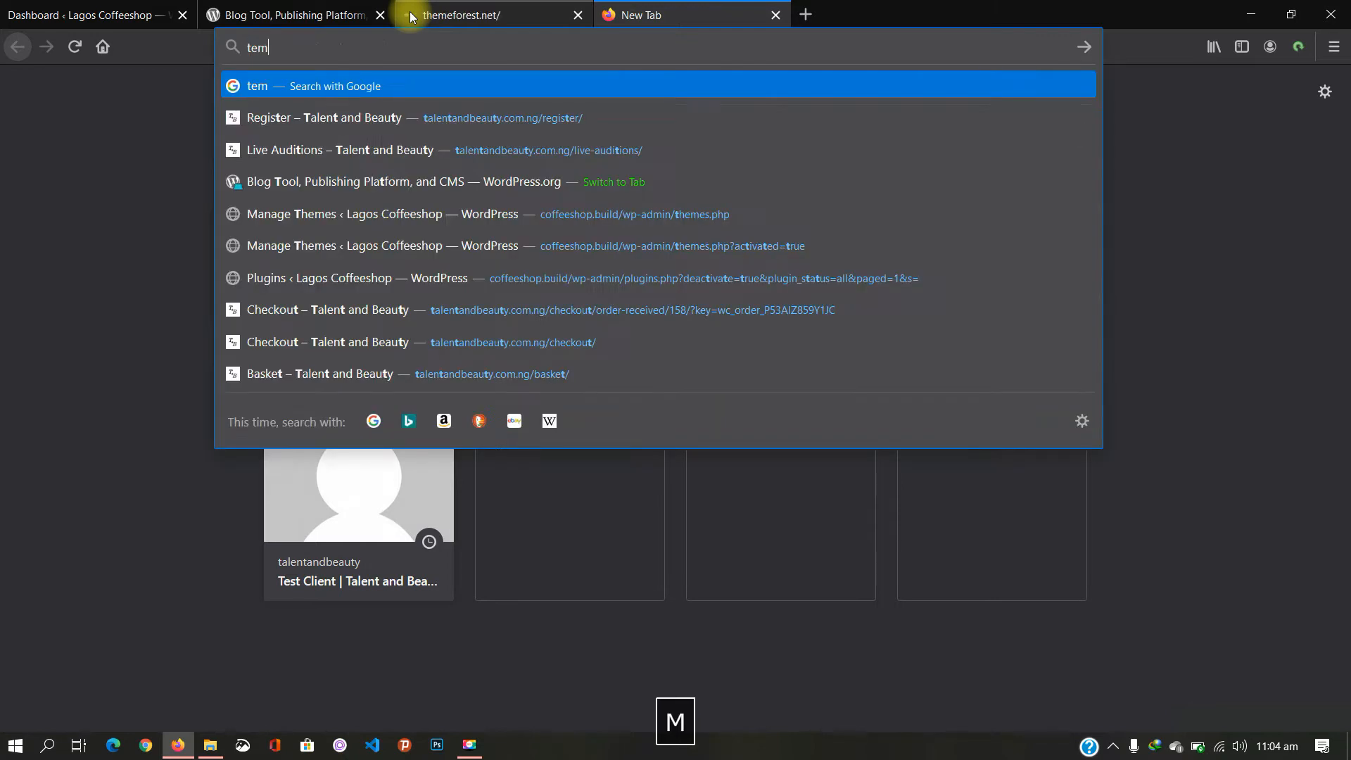
text(altemonster)
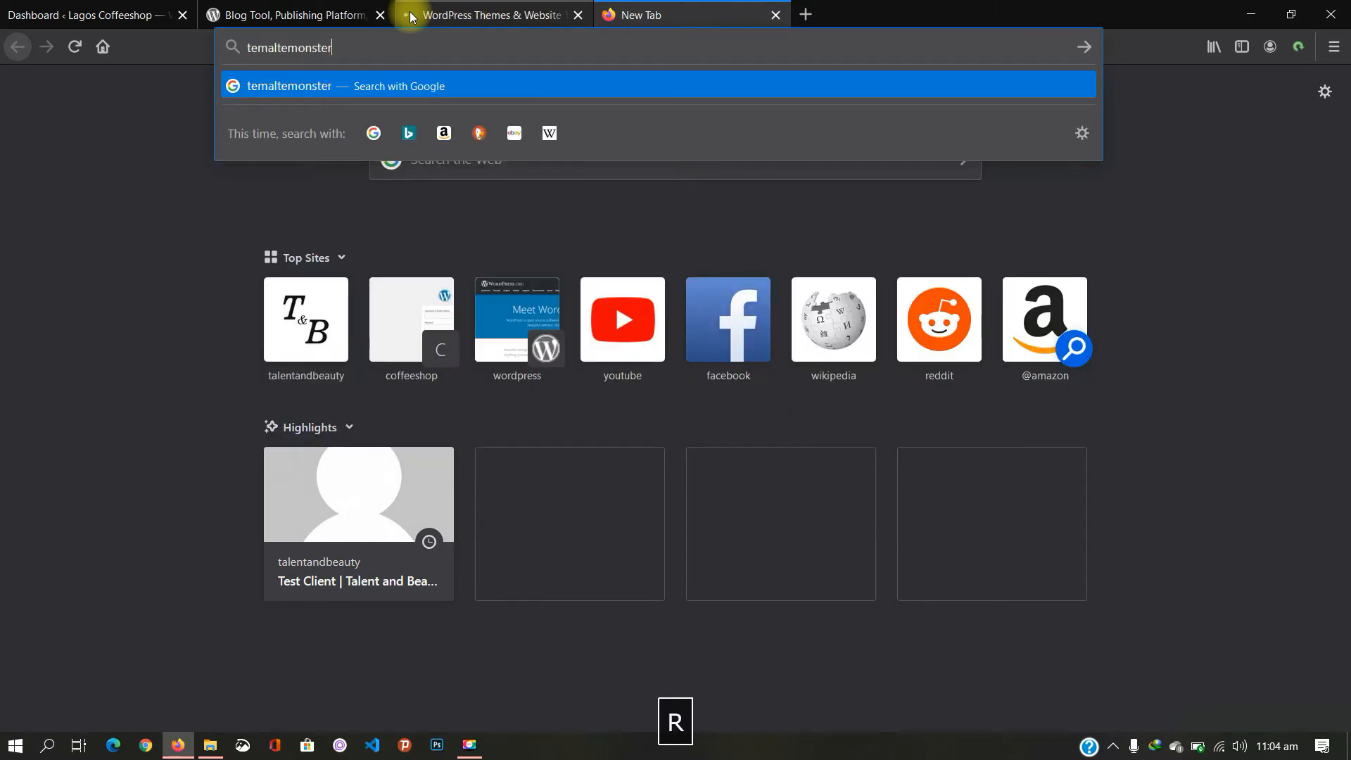
key(Return)
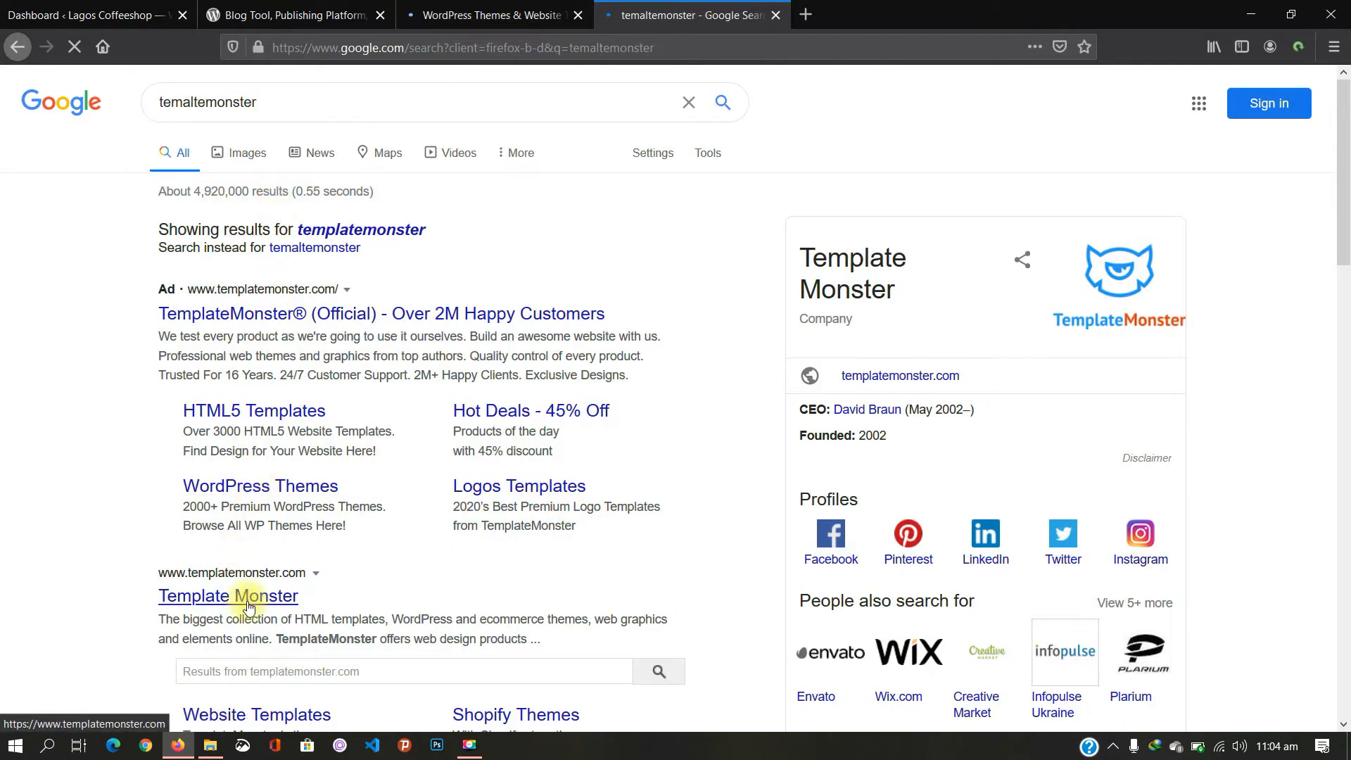
click(248, 606)
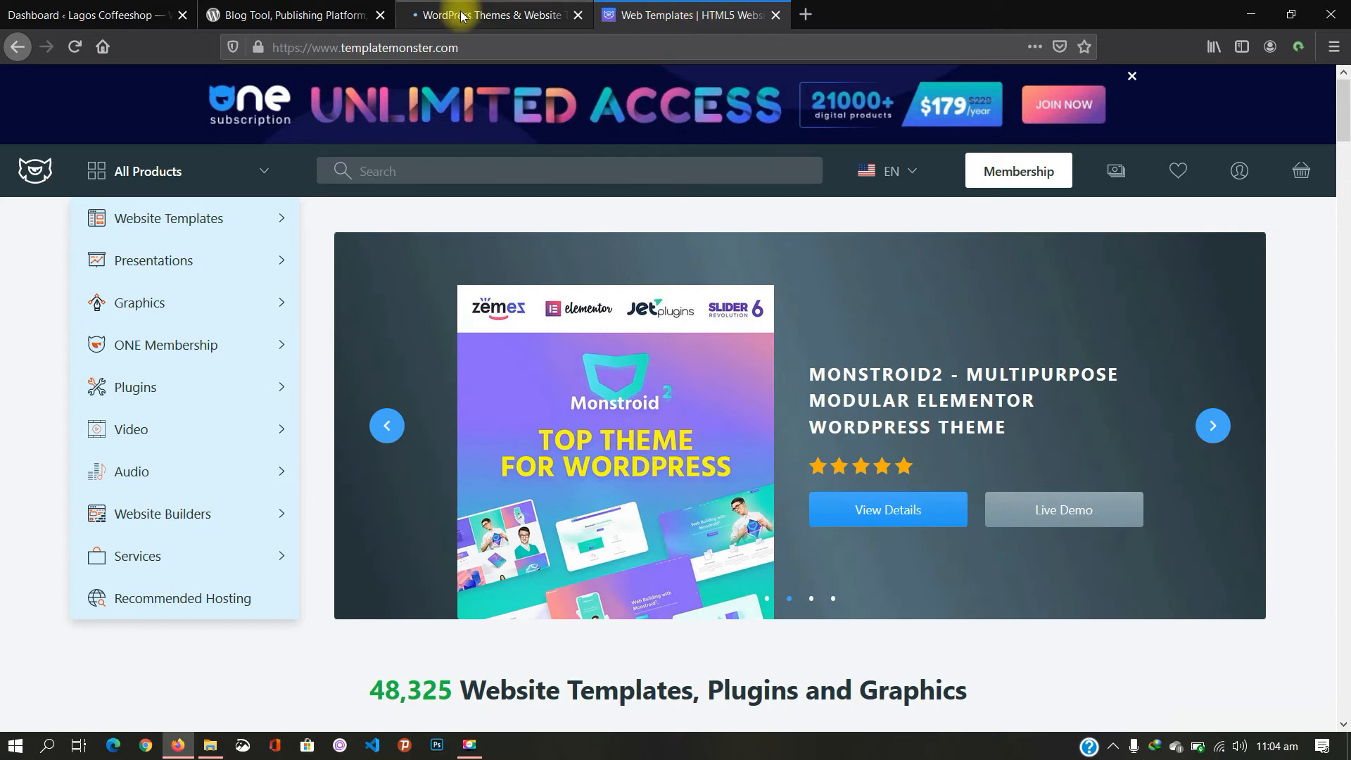
Step: Look at the ThemeForest page, return to the WordPress.org site and open its Themes directory
click(461, 15)
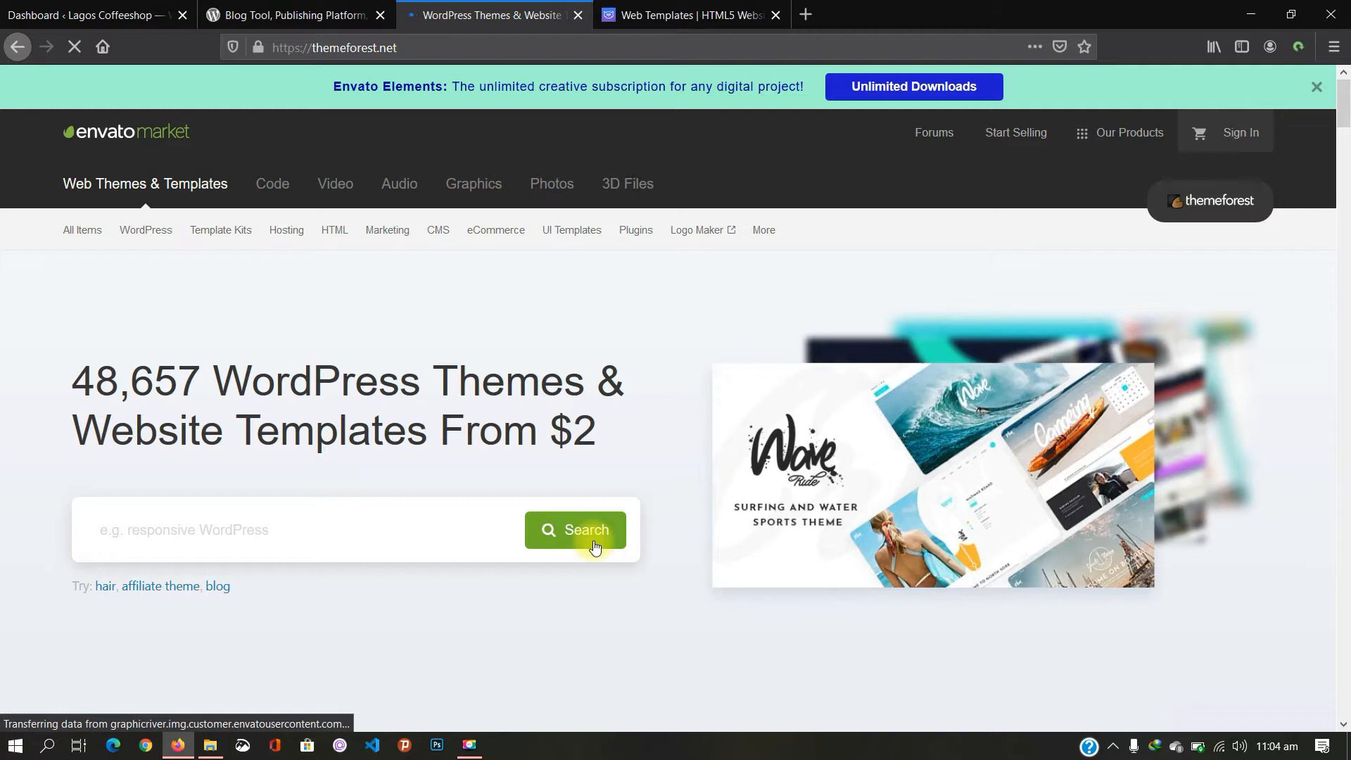
click(250, 14)
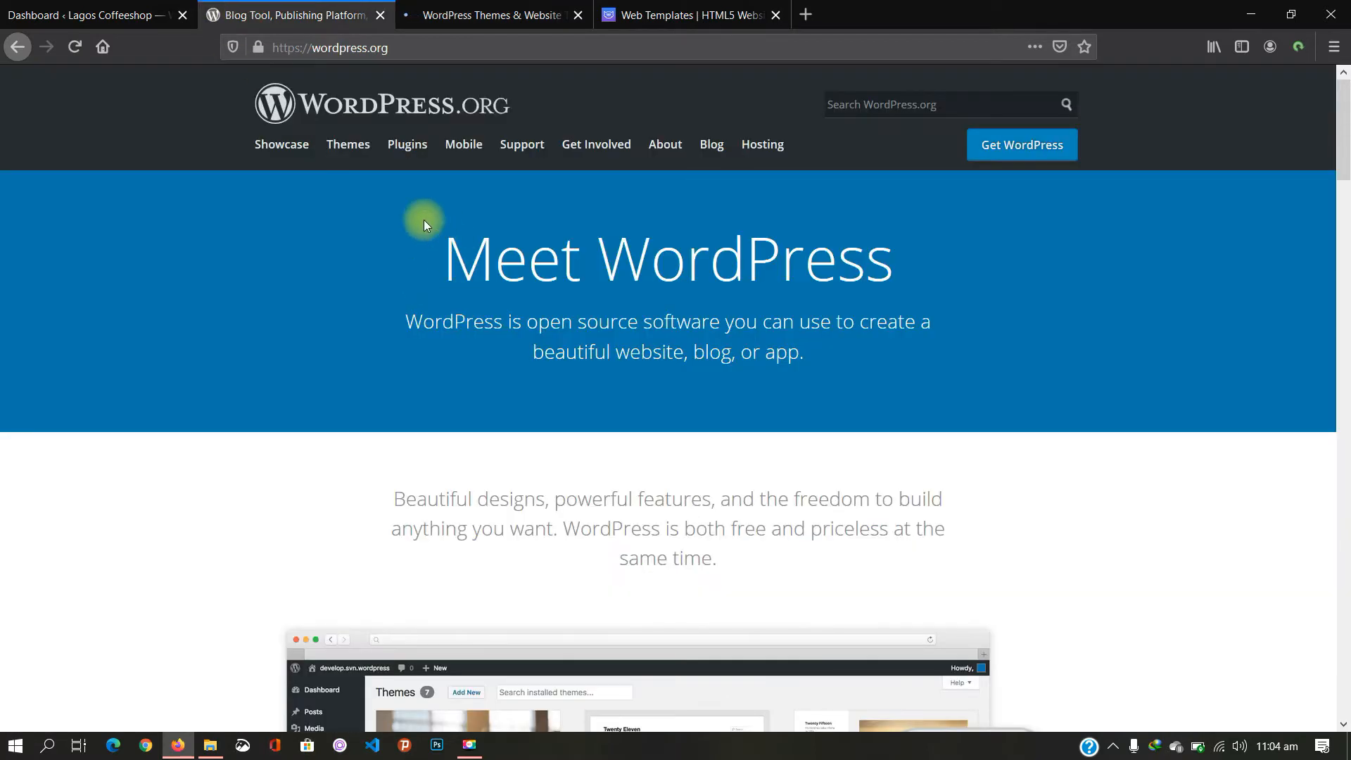
click(365, 149)
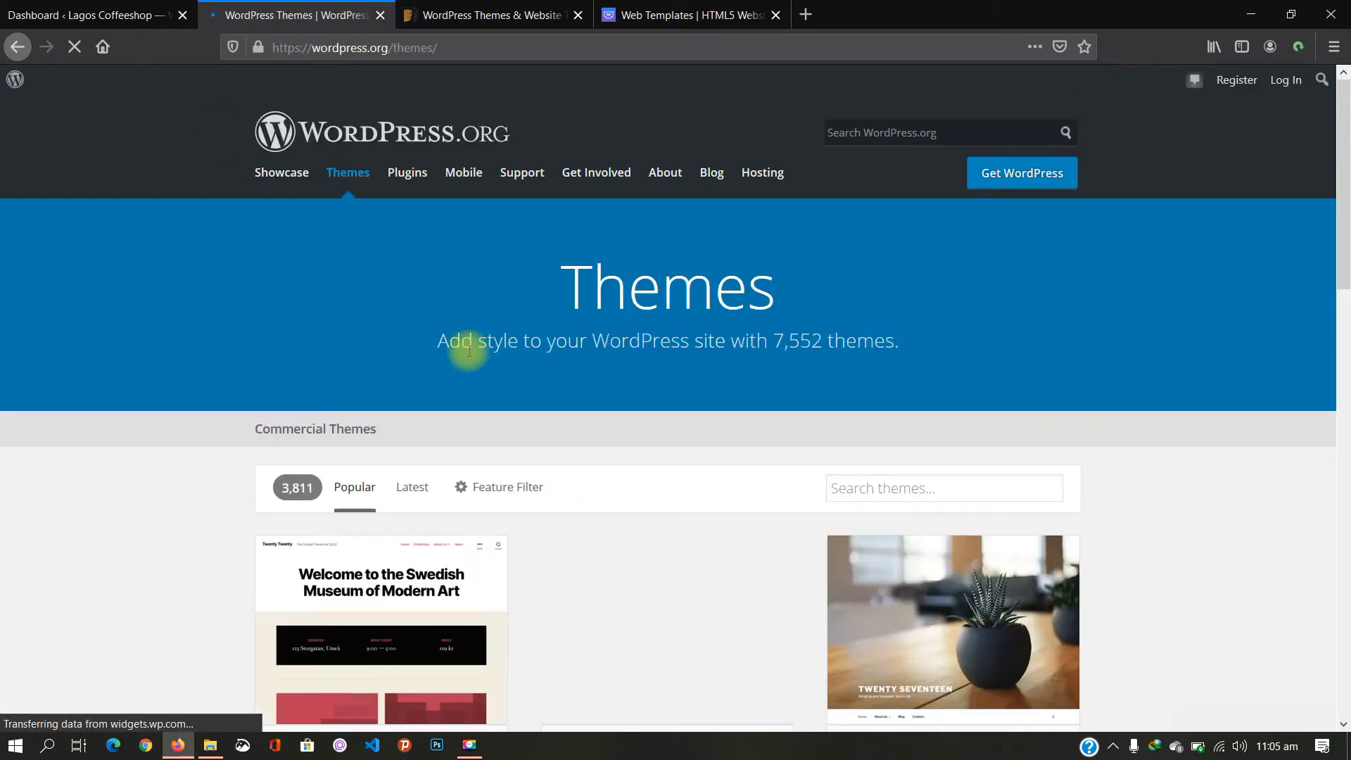
Step: Open the Add Themes page in the Lagos Coffeeshop site's dashboard
click(82, 15)
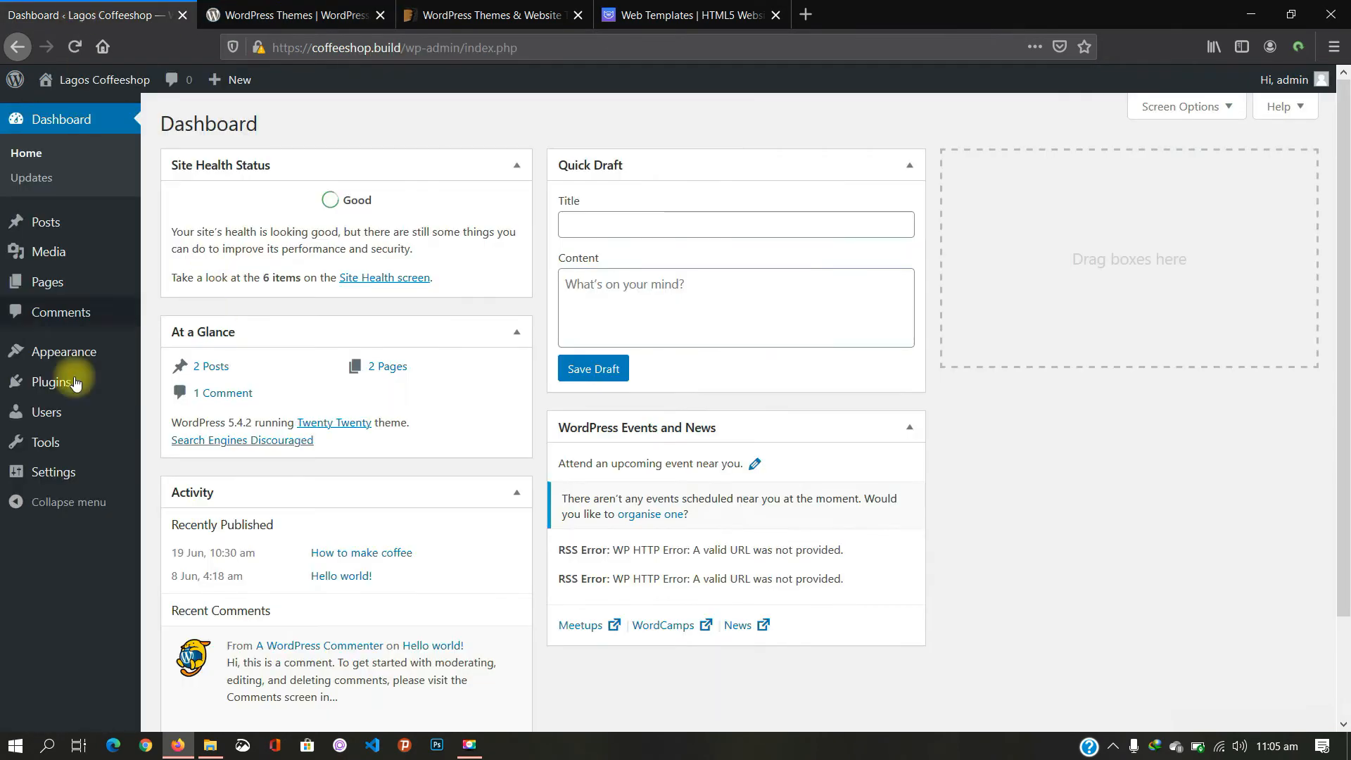
mouse_move(105, 352)
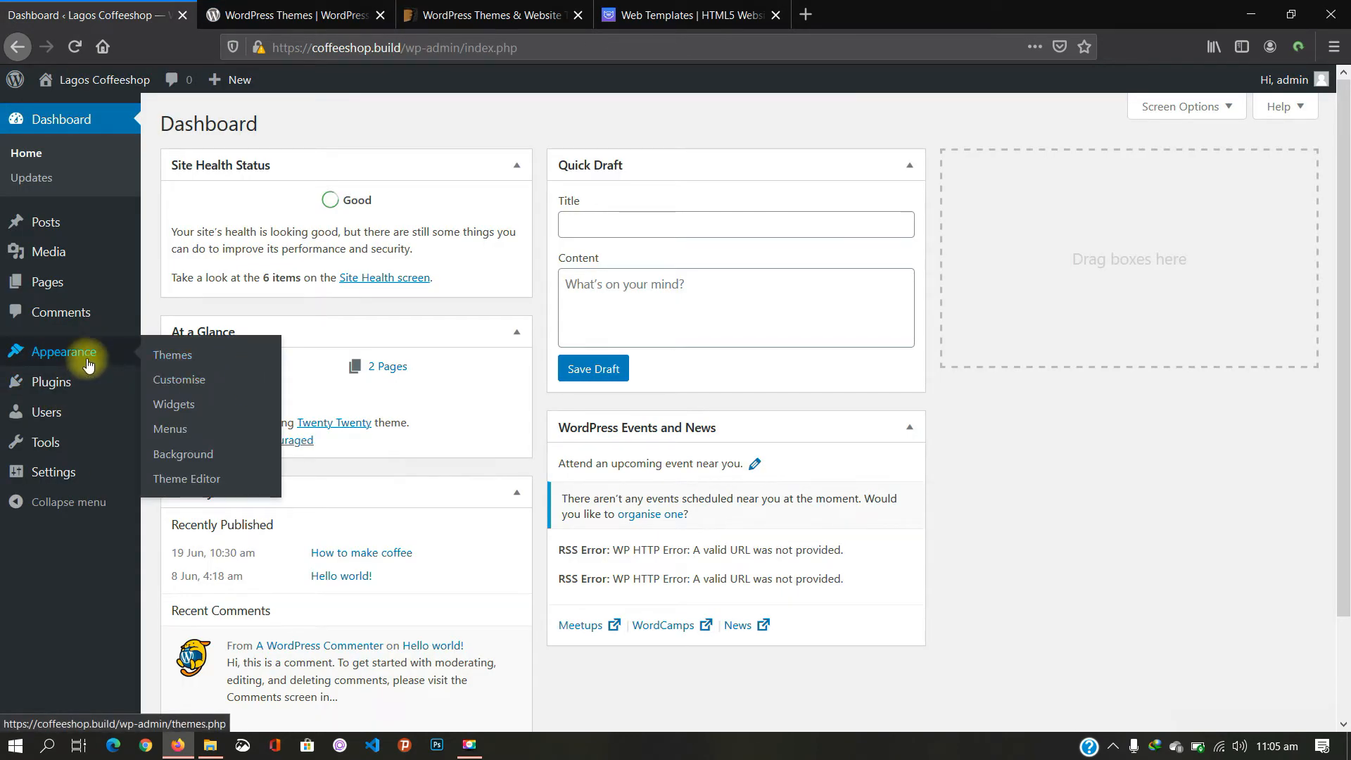
click(176, 356)
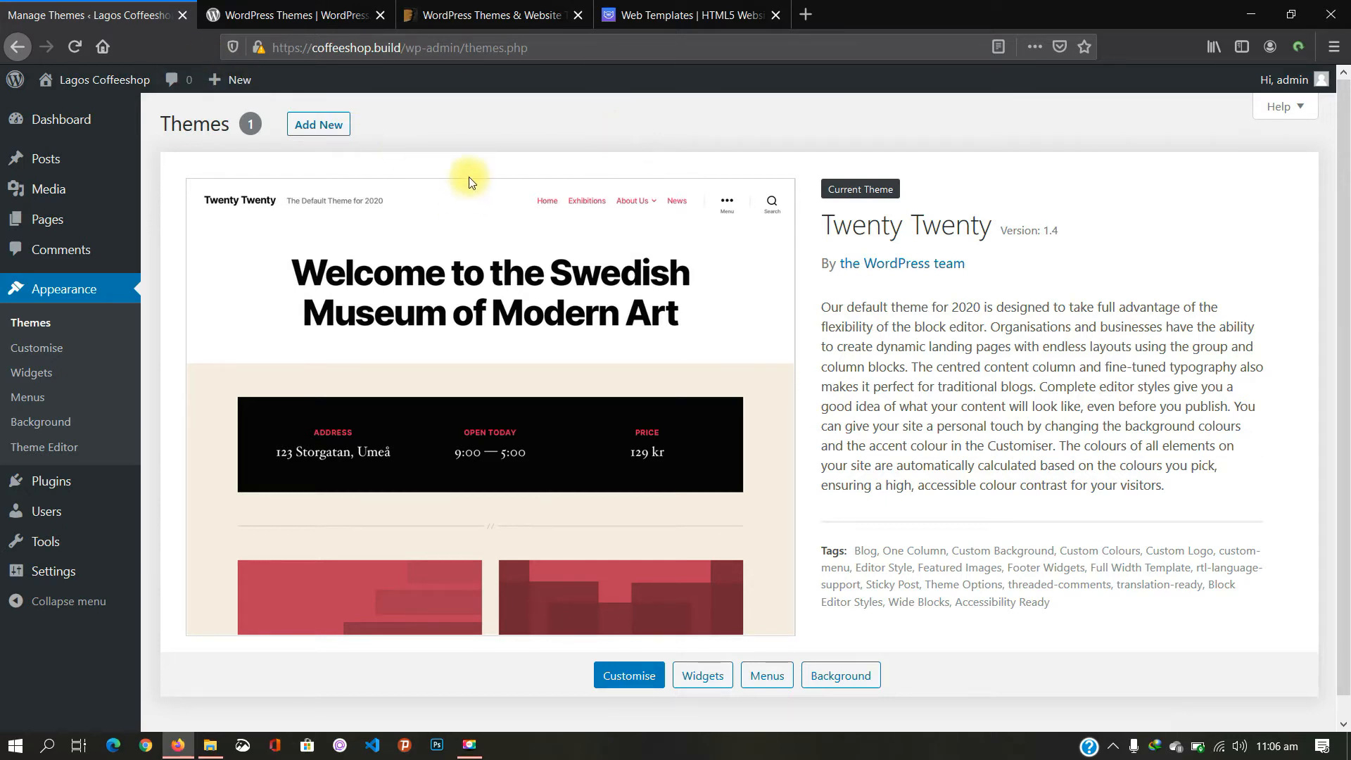
click(314, 130)
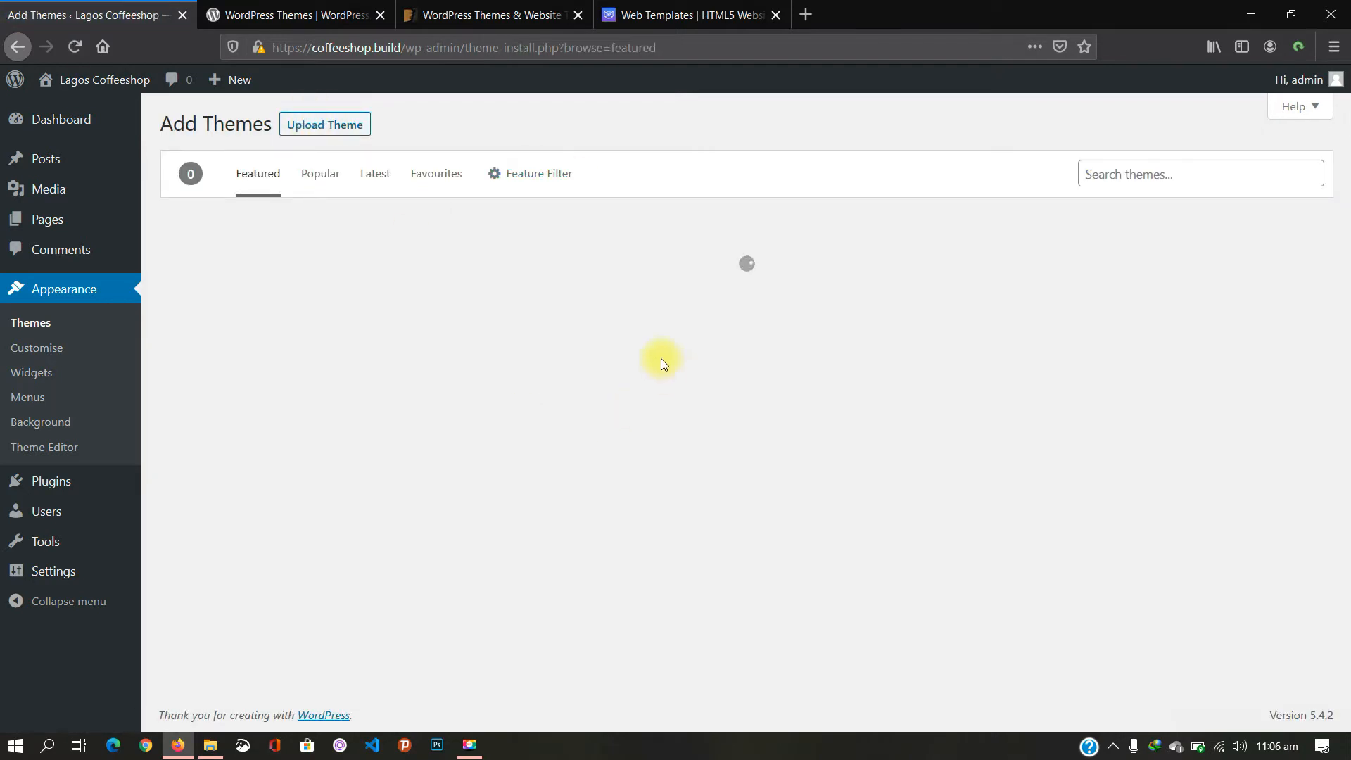
Step: Filter the available themes by Portfolio, Custom Logo, Theme Options and Four Columns
click(531, 183)
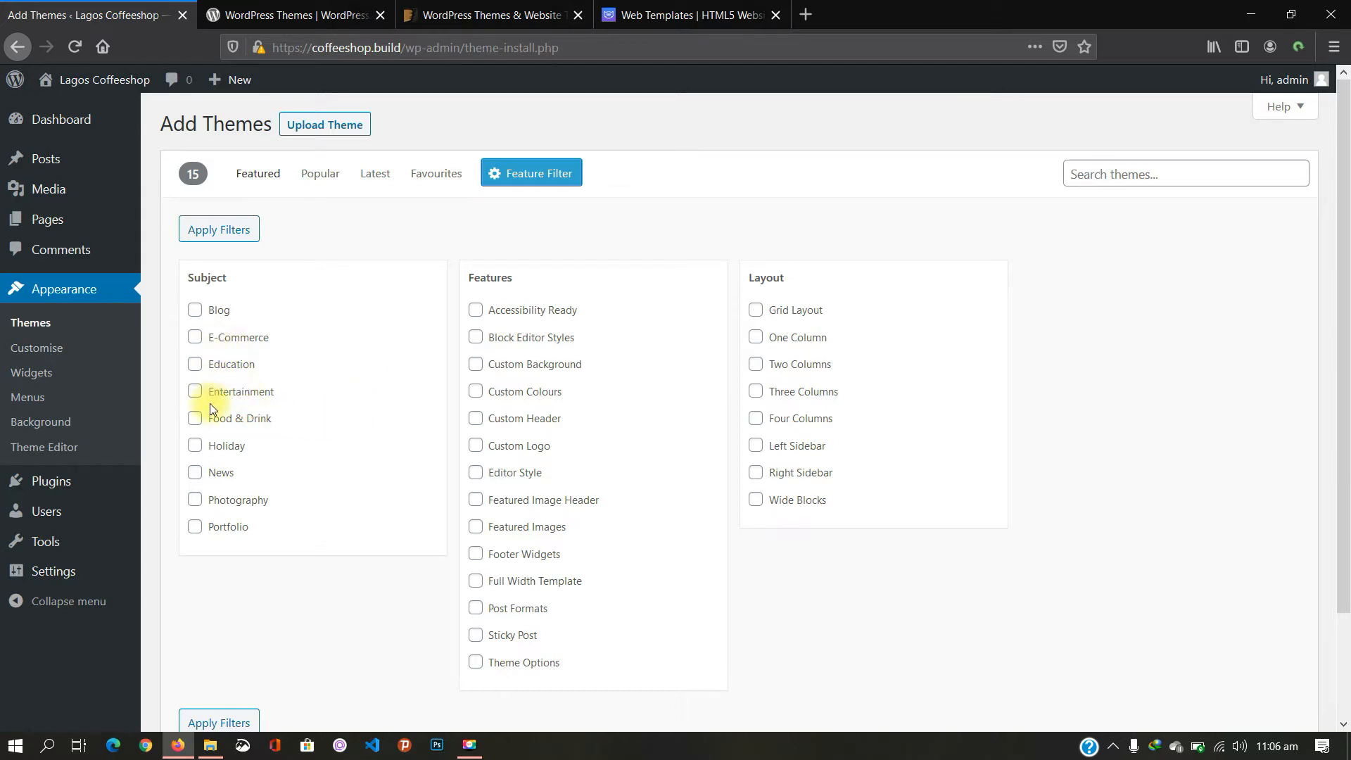
click(194, 528)
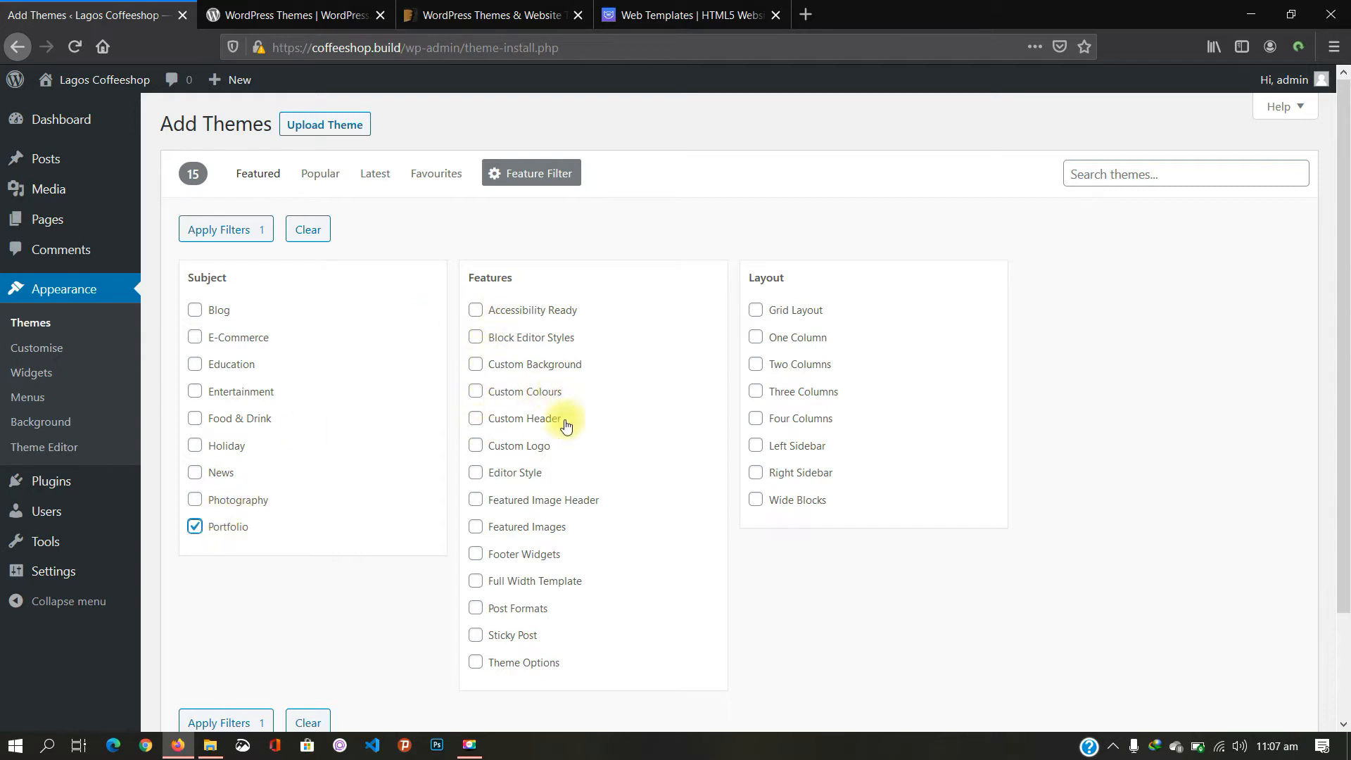
click(477, 447)
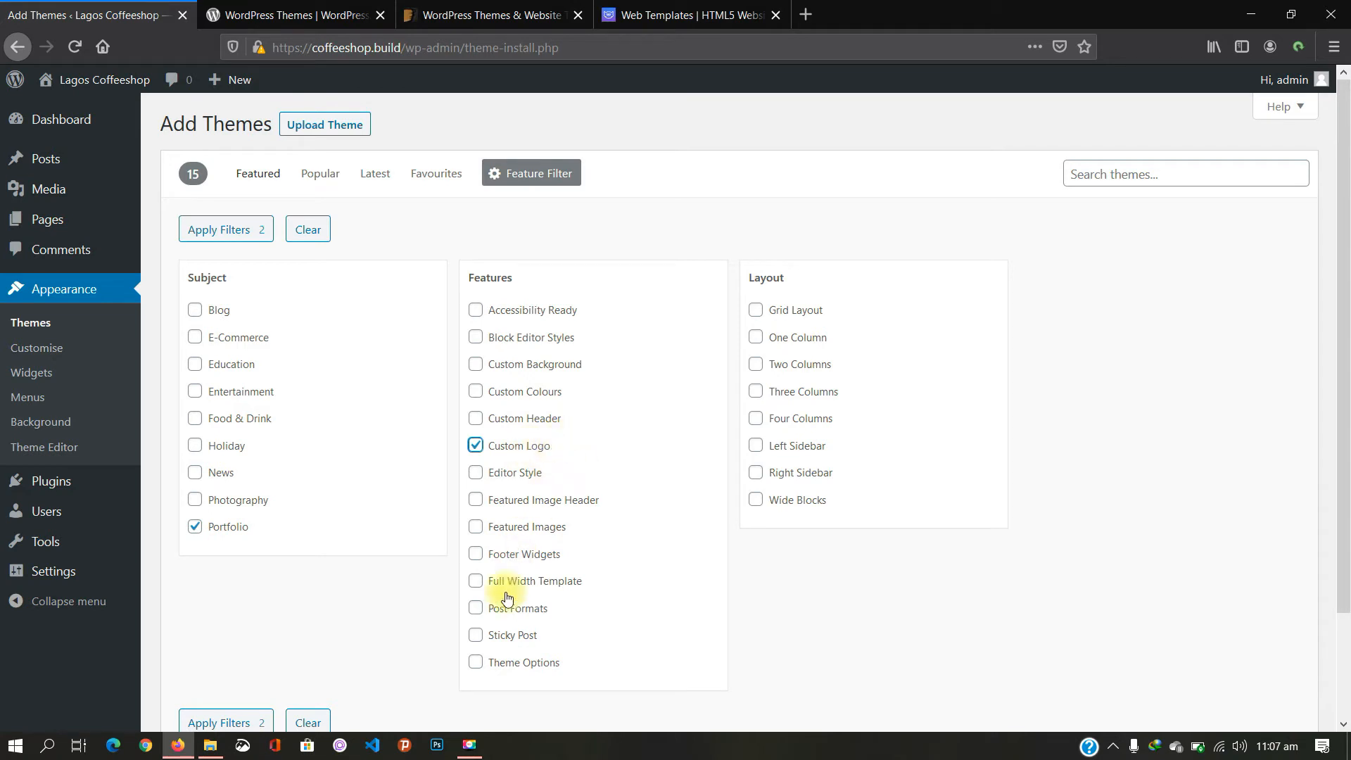
click(476, 664)
click(755, 419)
click(199, 229)
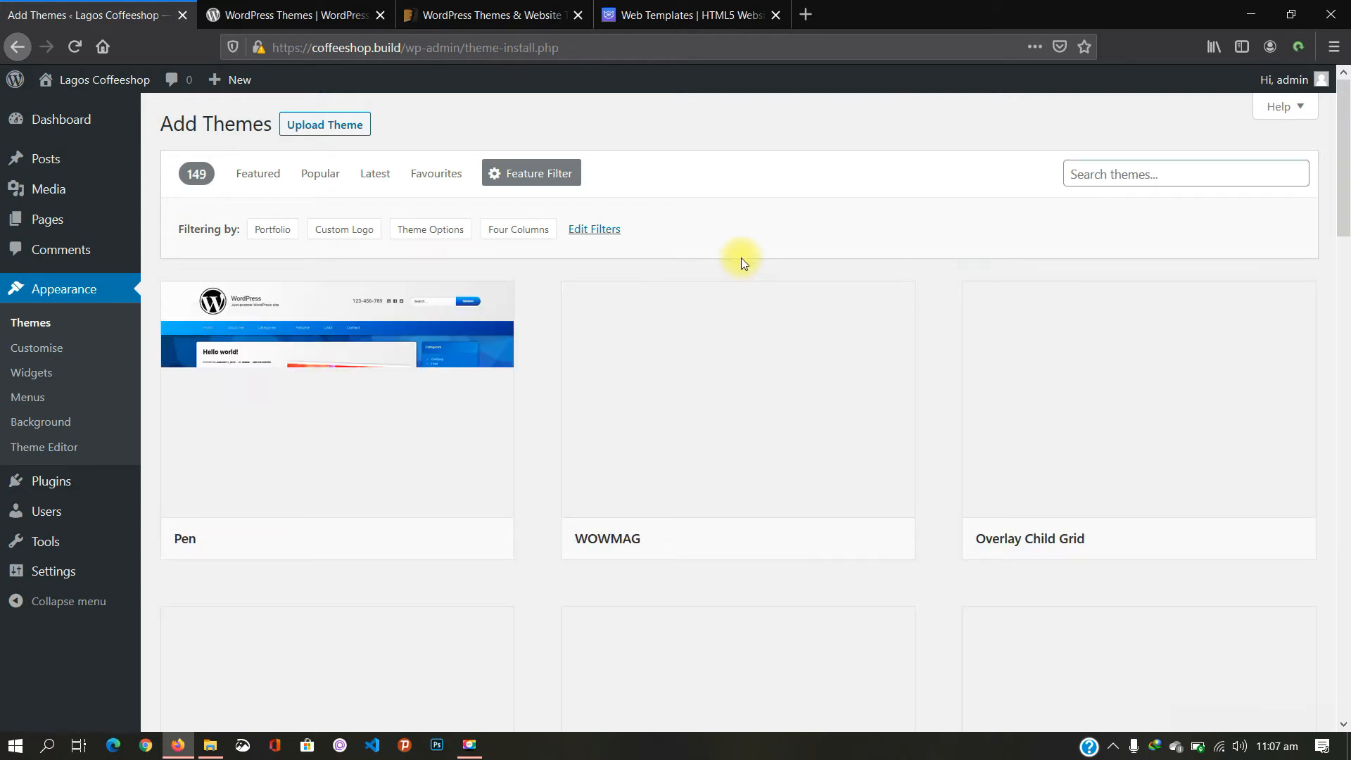
Step: Look through the filtered themes and open the preview of the Pen theme
scroll(670, 597, down, 3)
scroll(671, 601, down, 8)
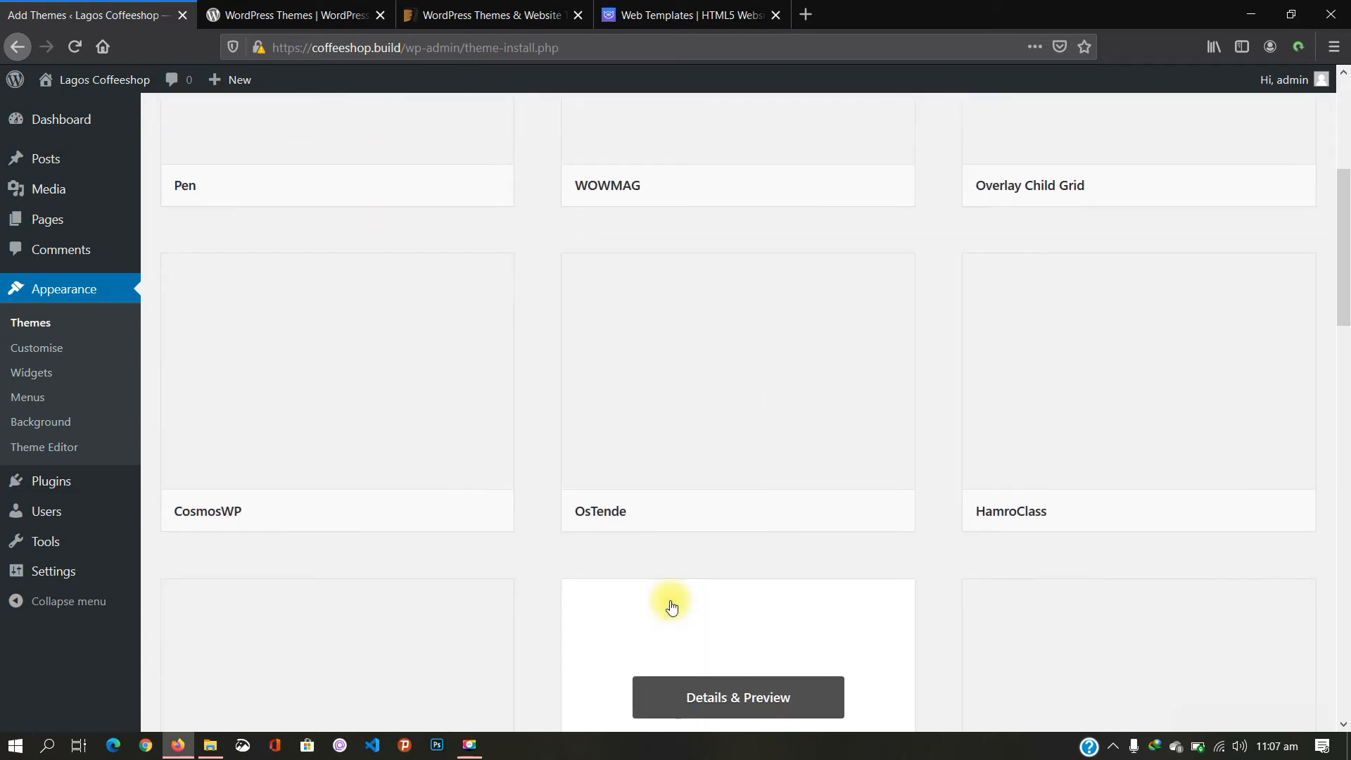
scroll(671, 604, up, 15)
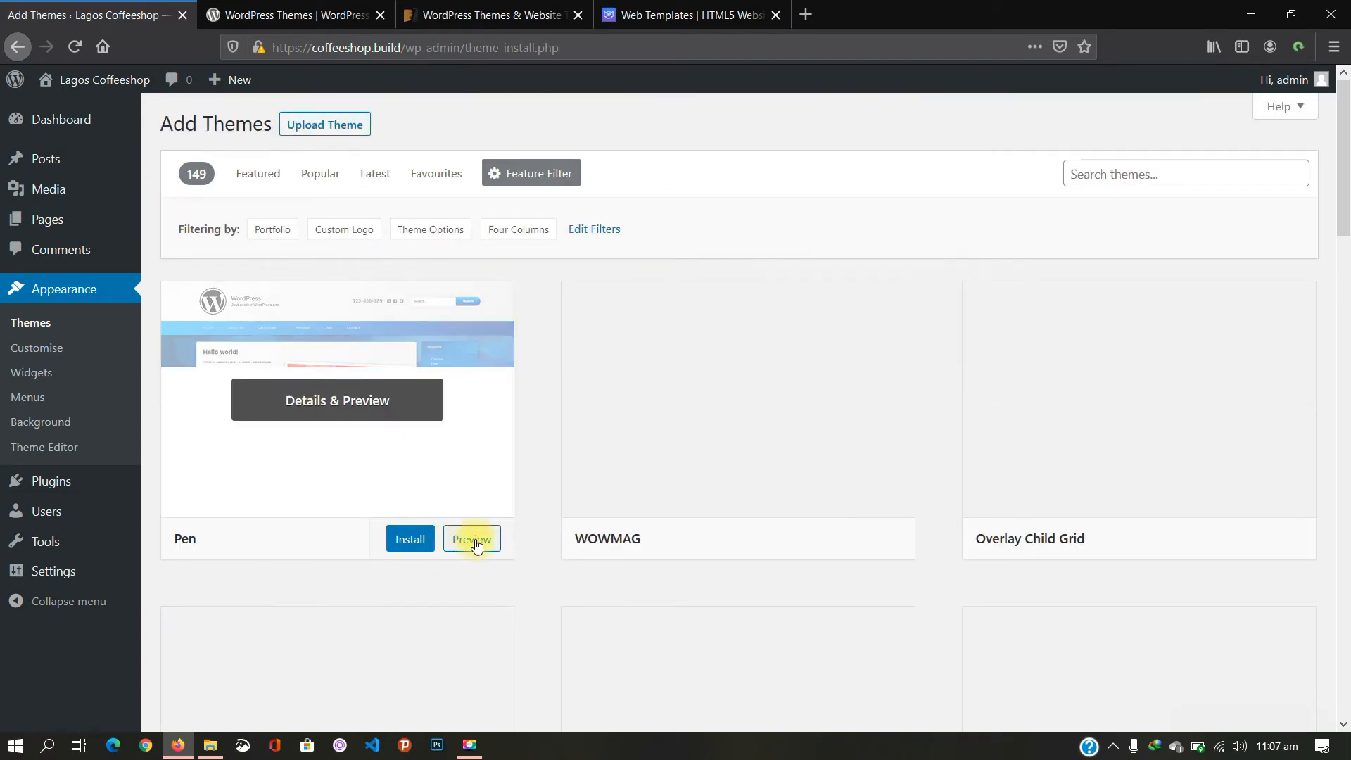
click(473, 540)
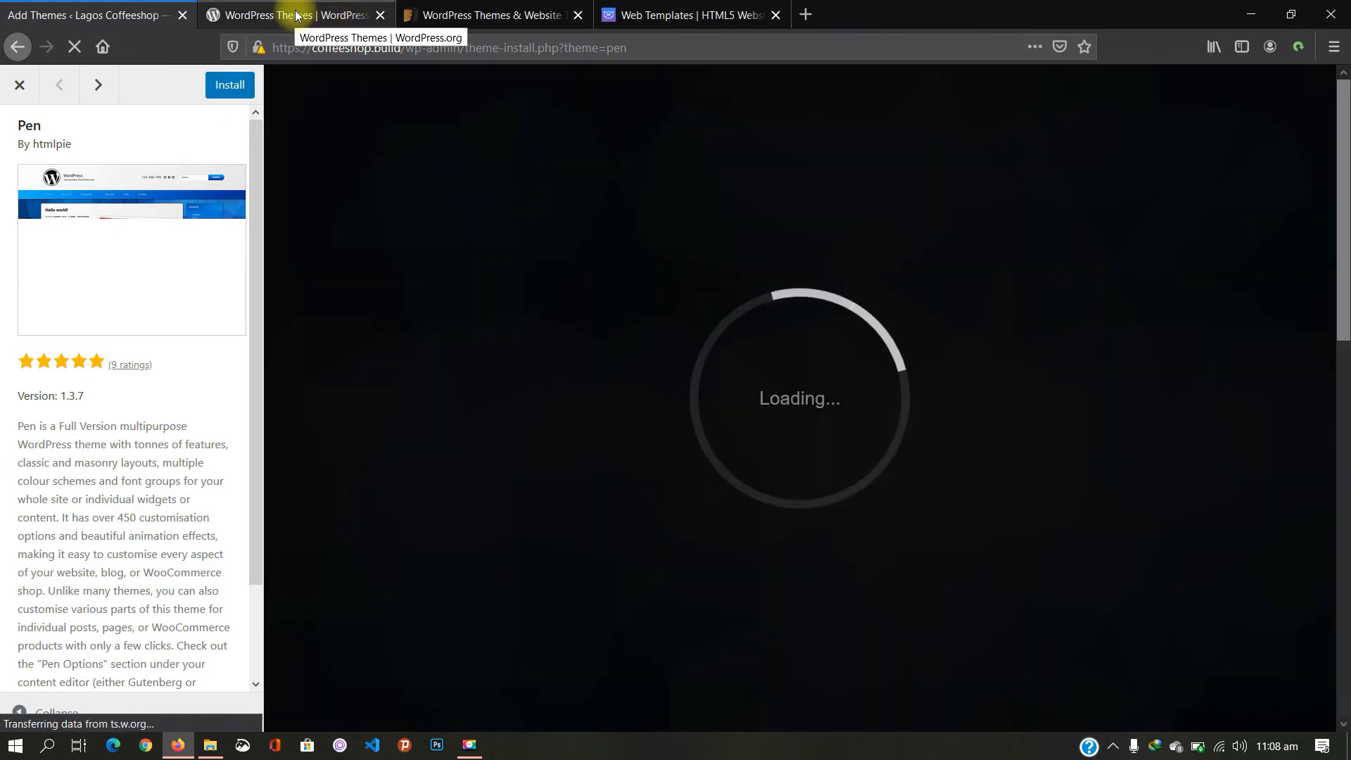
Step: Browse the popular themes in the WordPress.org Themes directory
click(295, 15)
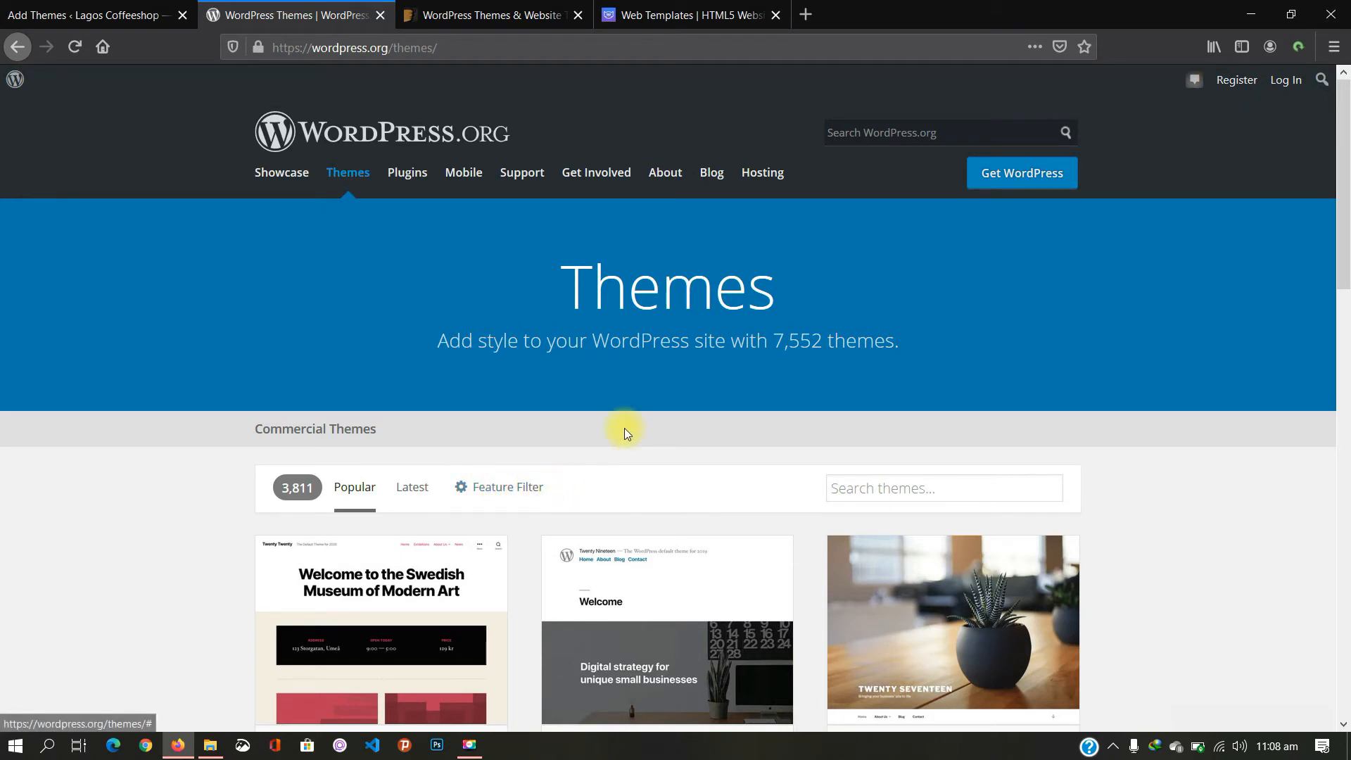
scroll(624, 427, down, 5)
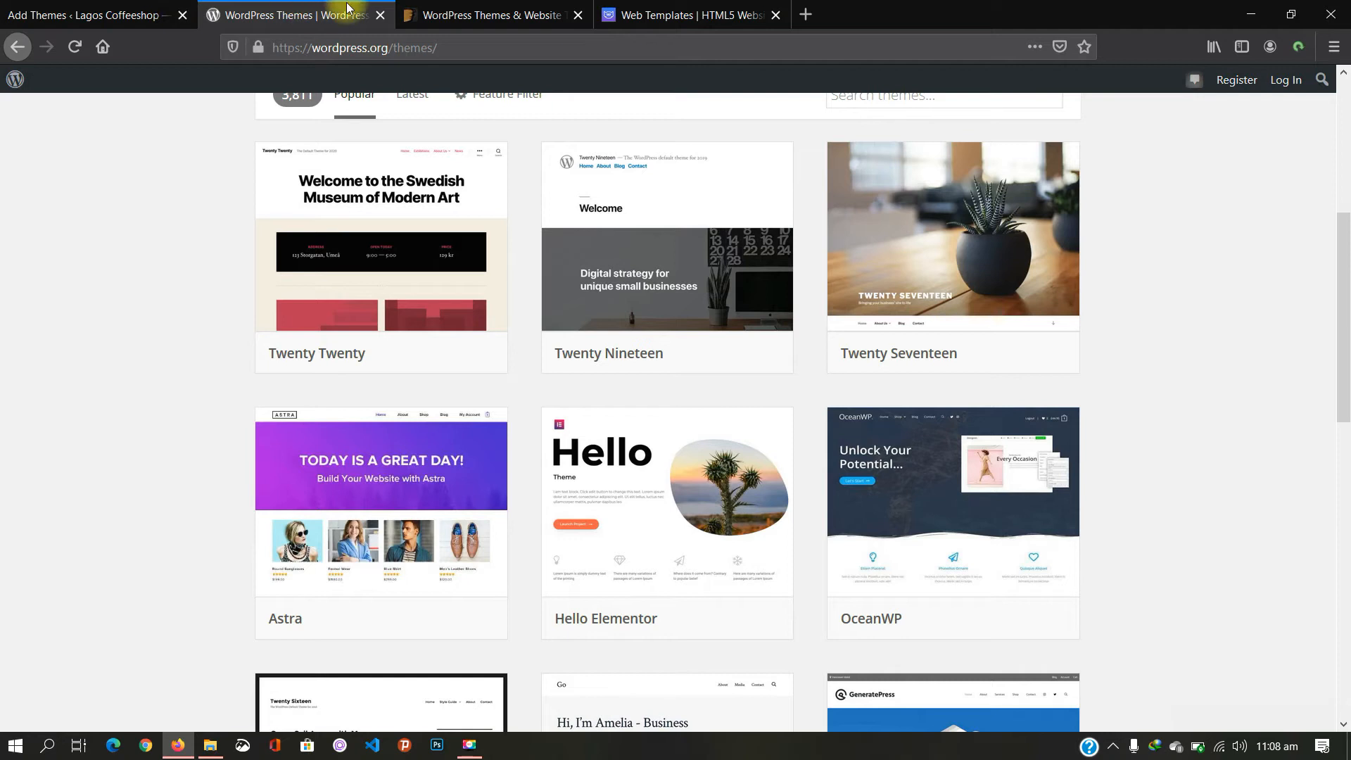
mouse_move(499, 196)
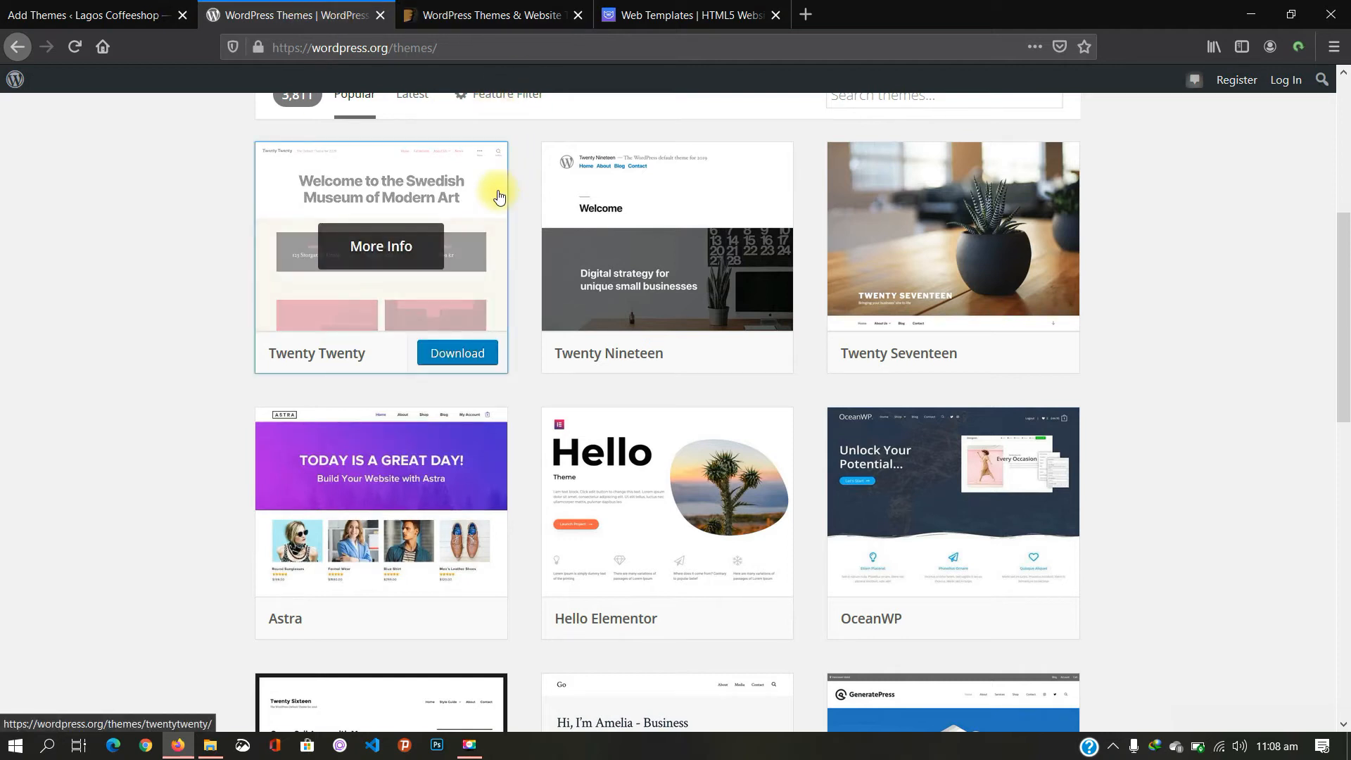
Step: Return to the Lagos Coffeeshop dashboard and close the Pen theme preview
click(113, 14)
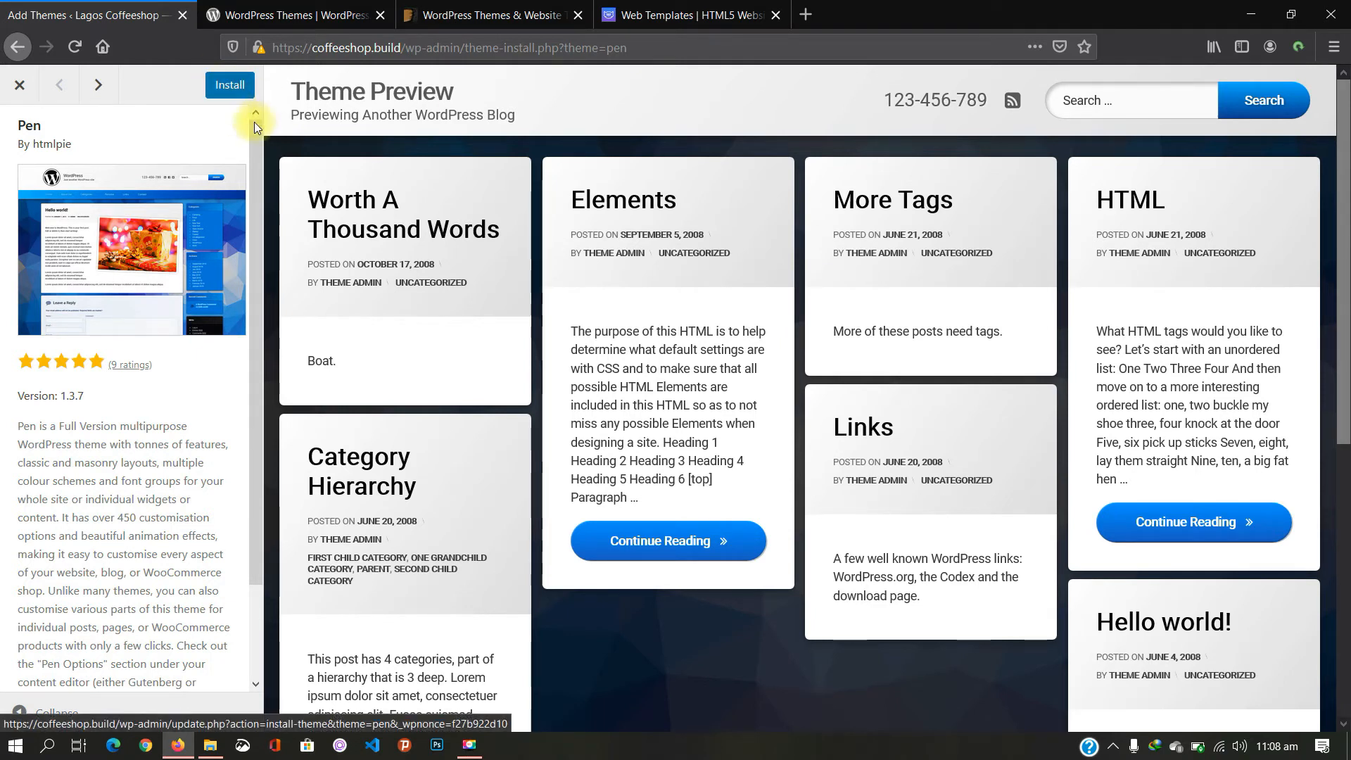
click(20, 85)
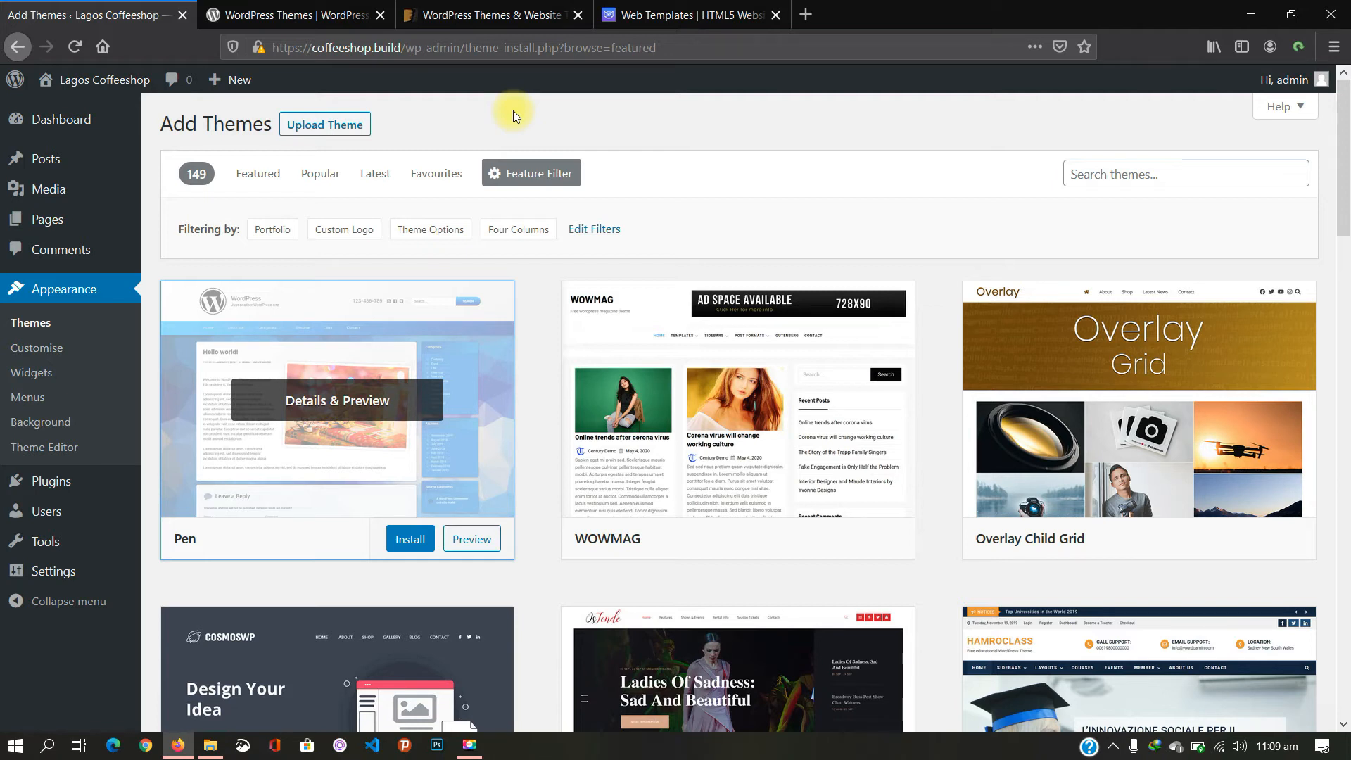
click(490, 8)
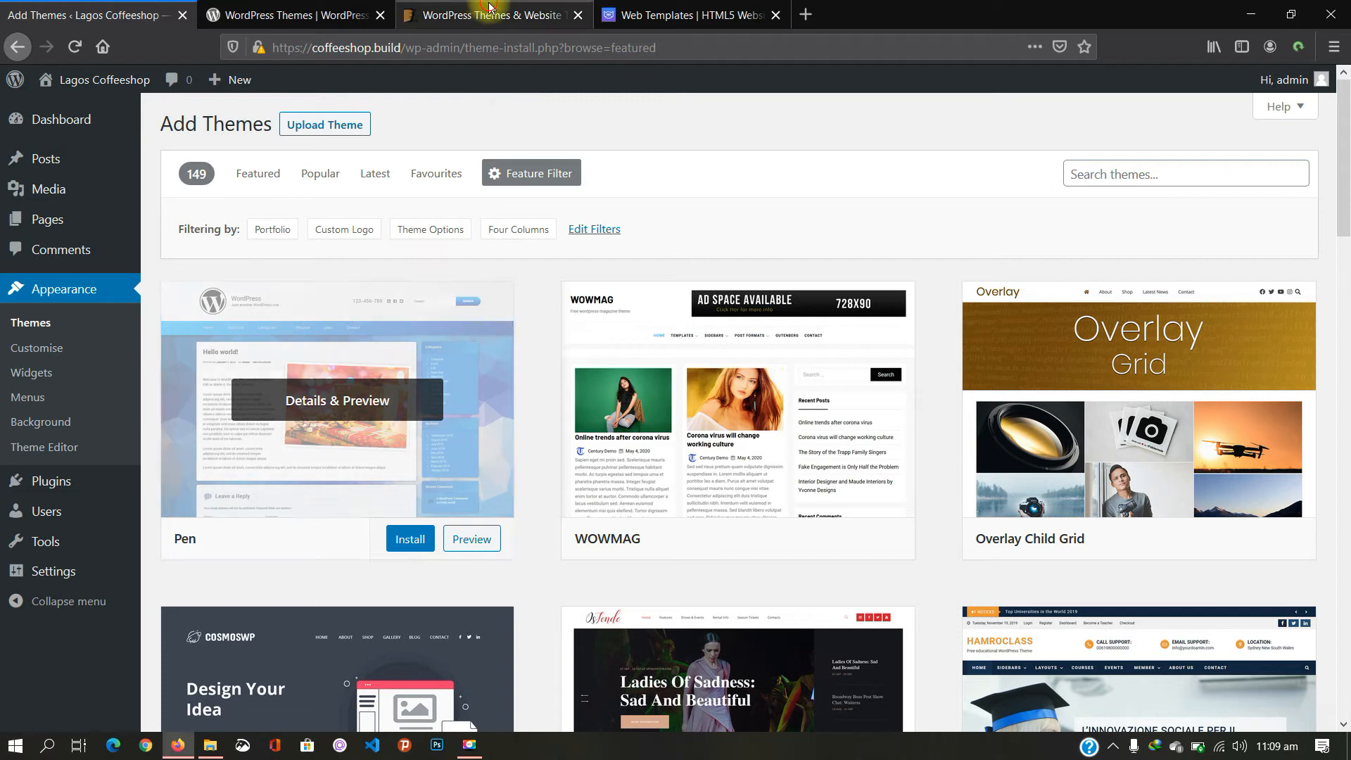
mouse_move(387, 230)
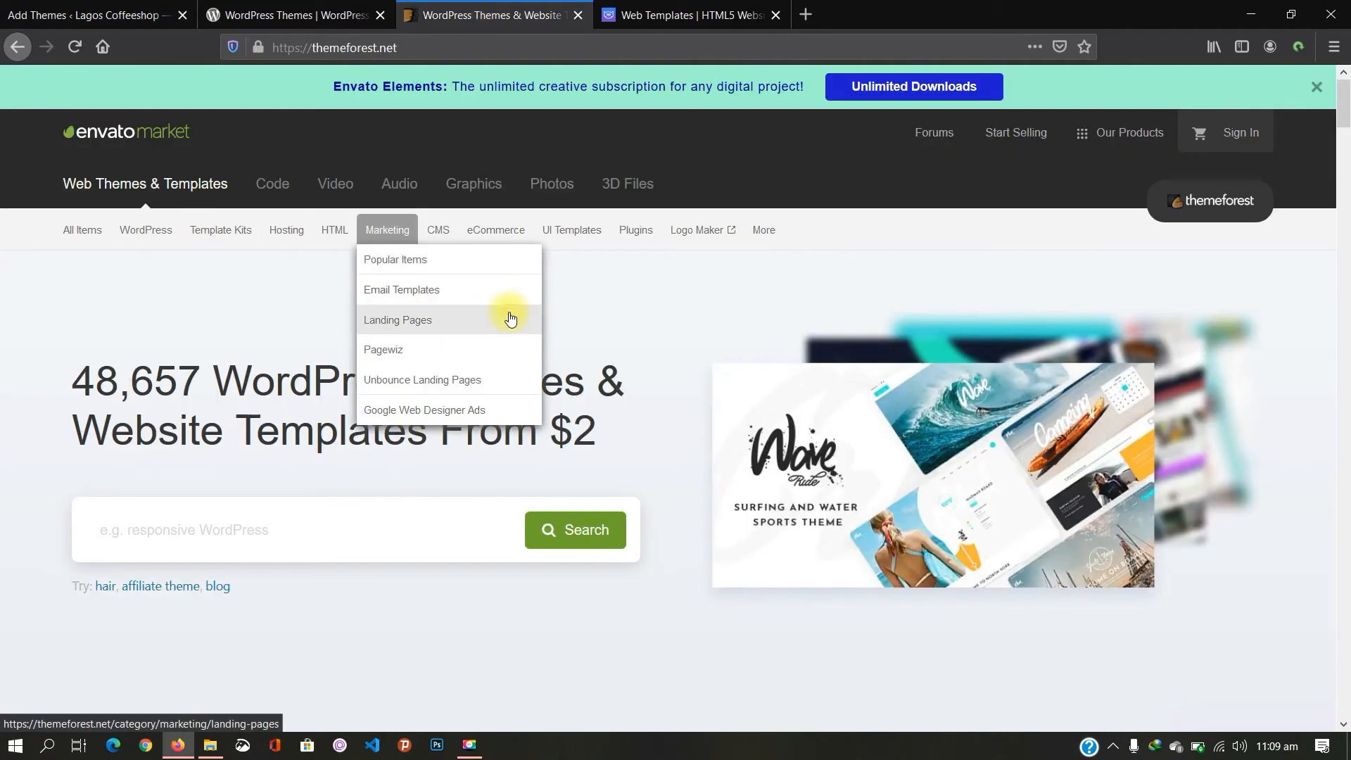
click(690, 13)
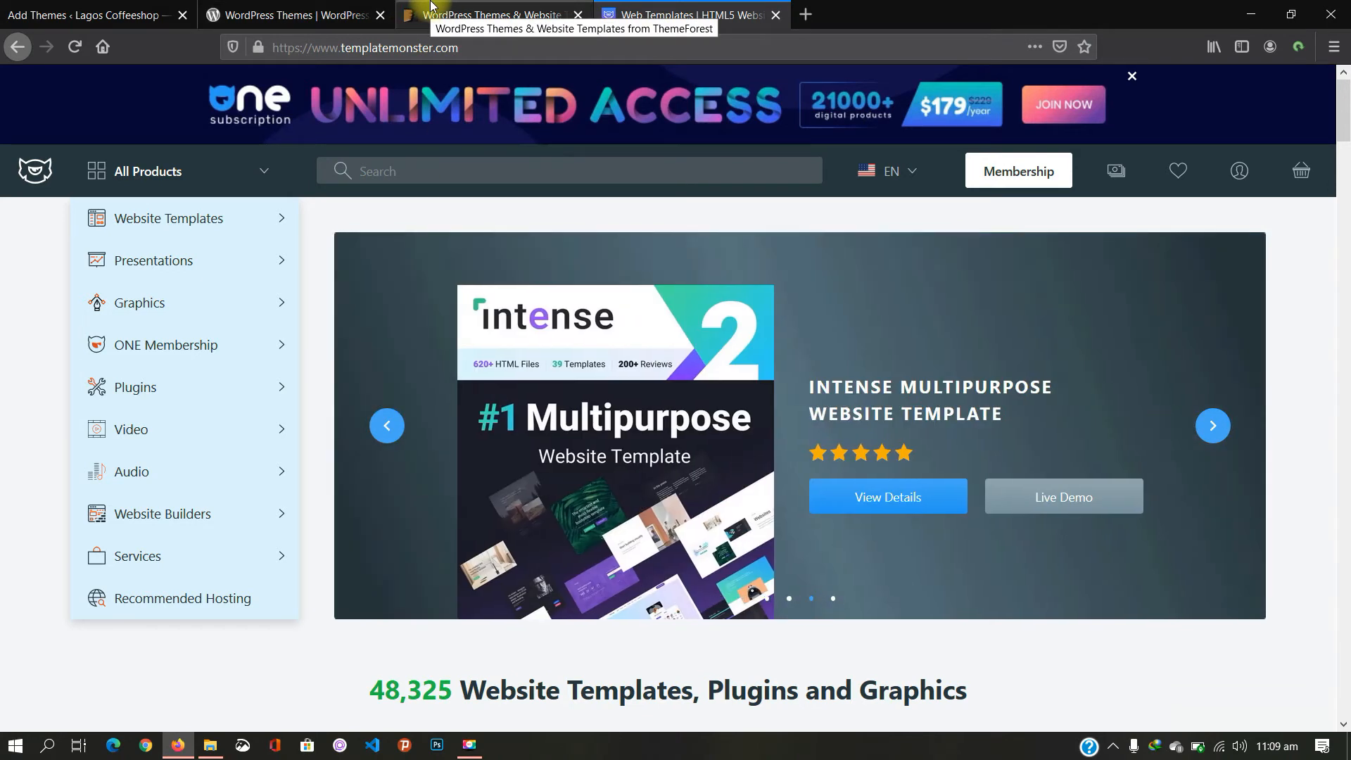
click(239, 12)
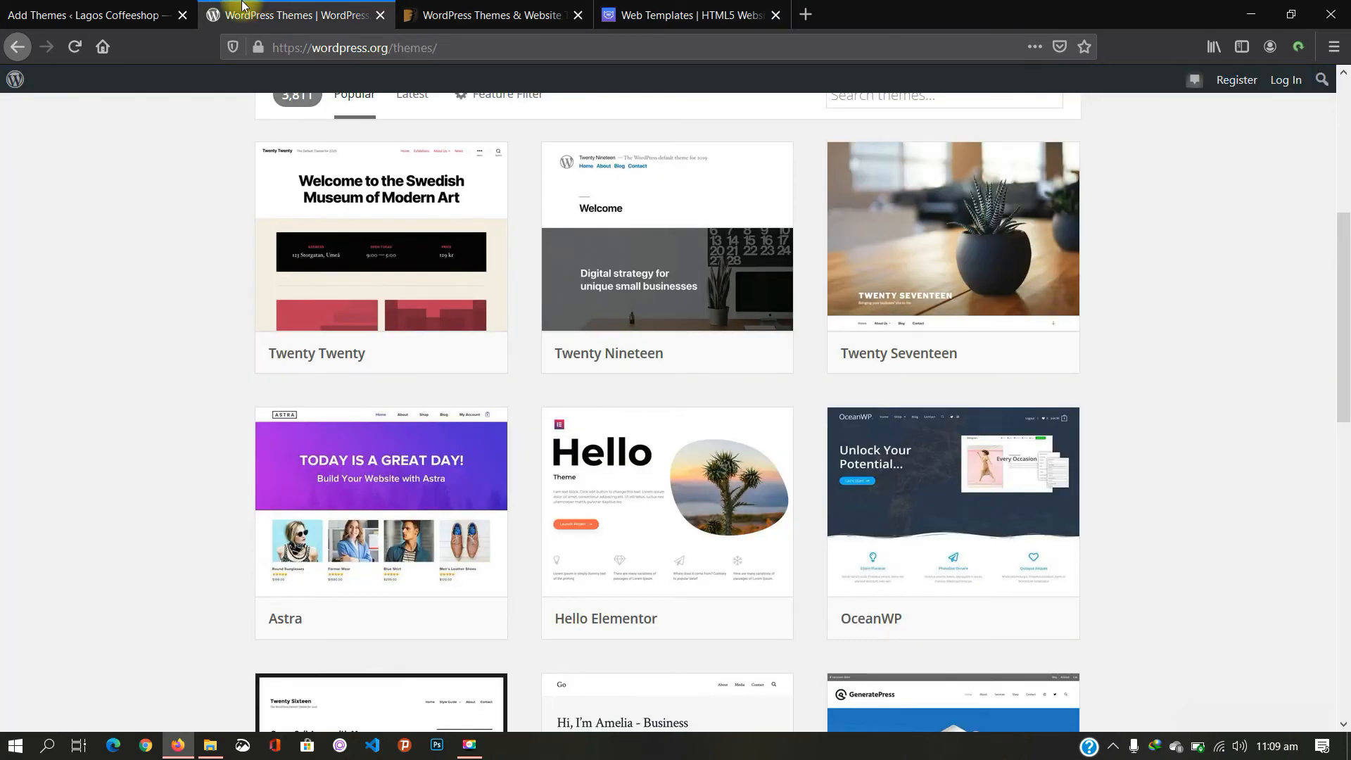
click(95, 5)
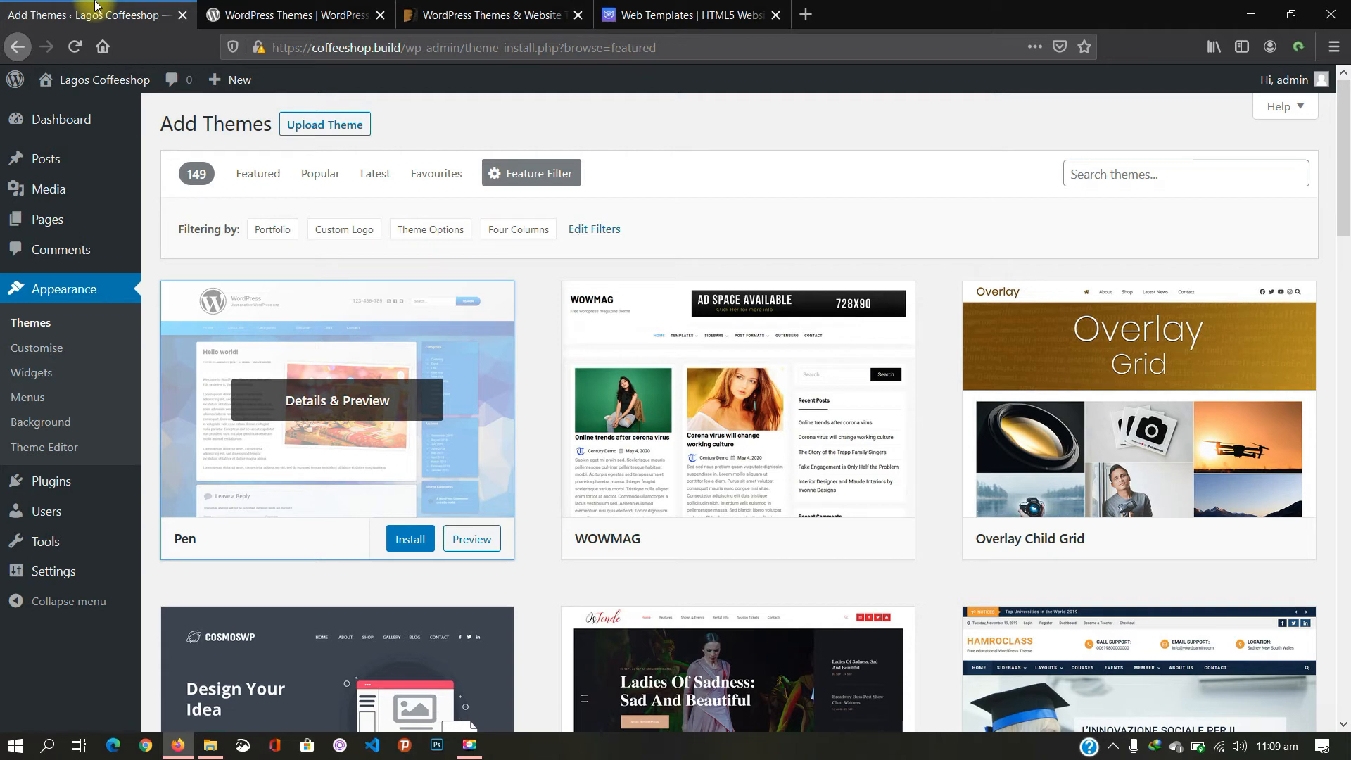
Step: Switch to File Explorer and show the astra zip archive in the Downloads folder
click(511, 9)
click(267, 8)
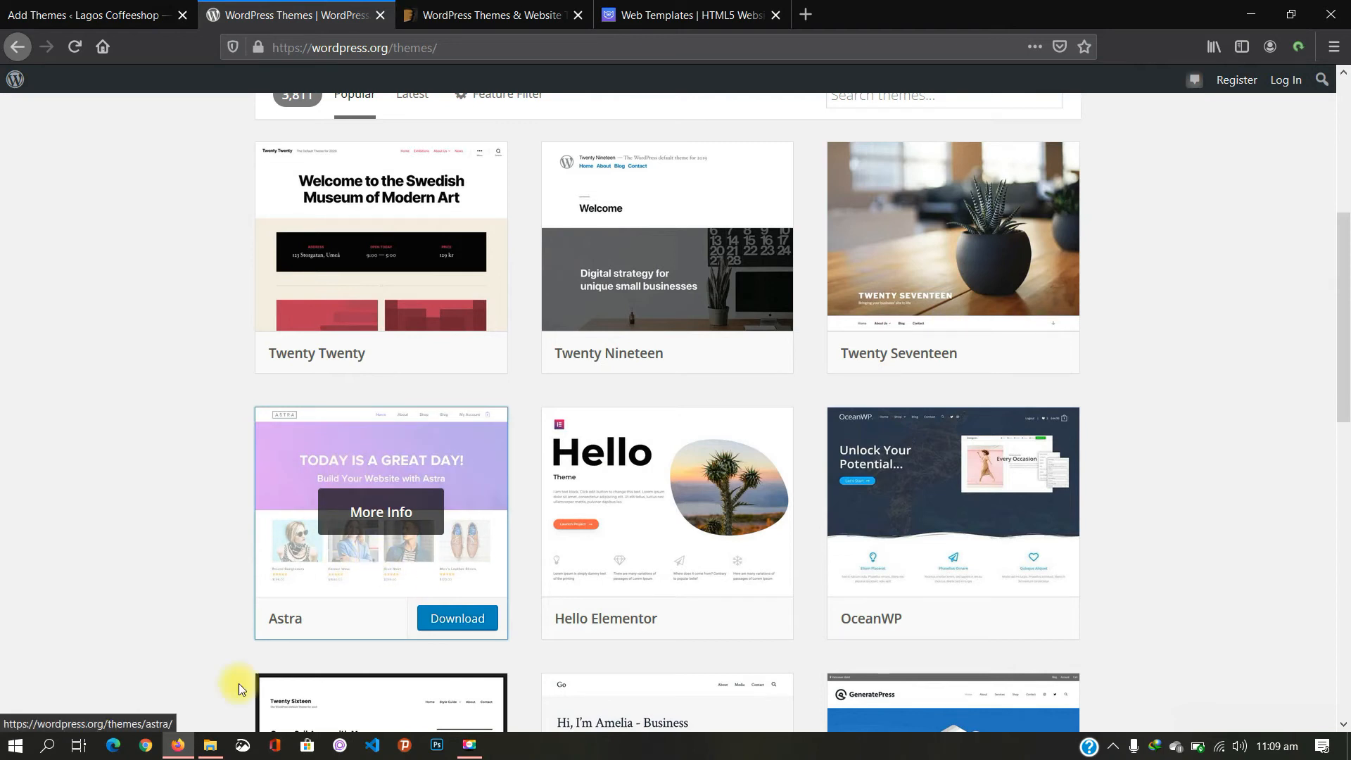
click(209, 745)
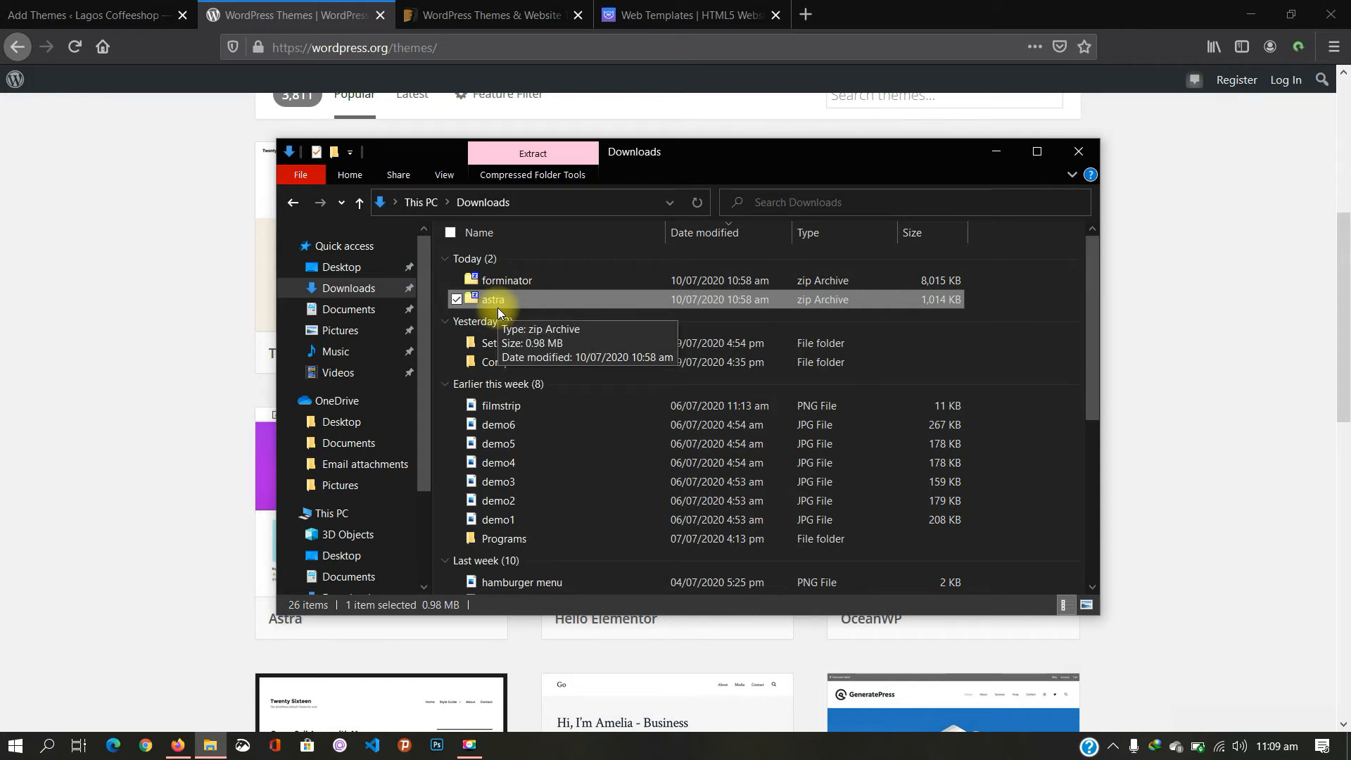
Step: Return to the Lagos Coffeeshop dashboard and select astra.zip from Downloads as the theme file to upload
click(138, 15)
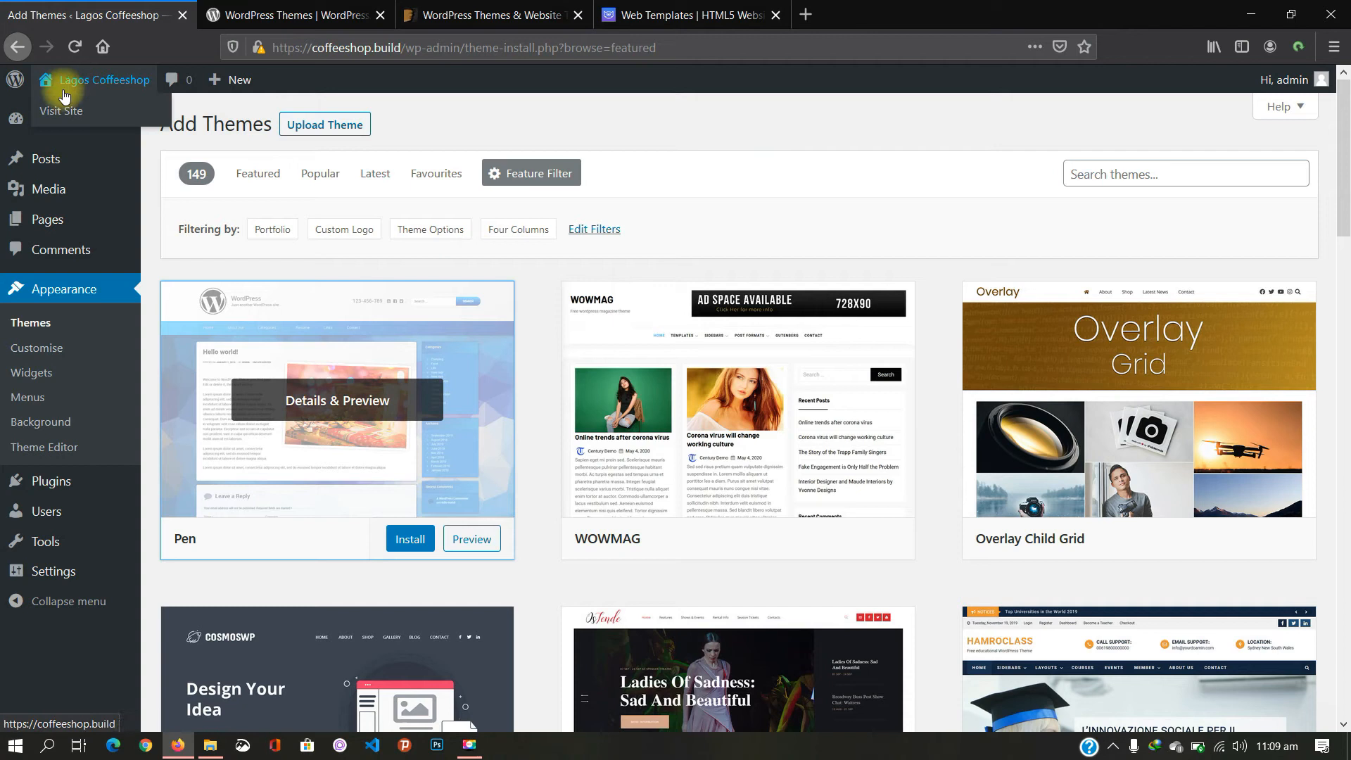
click(340, 134)
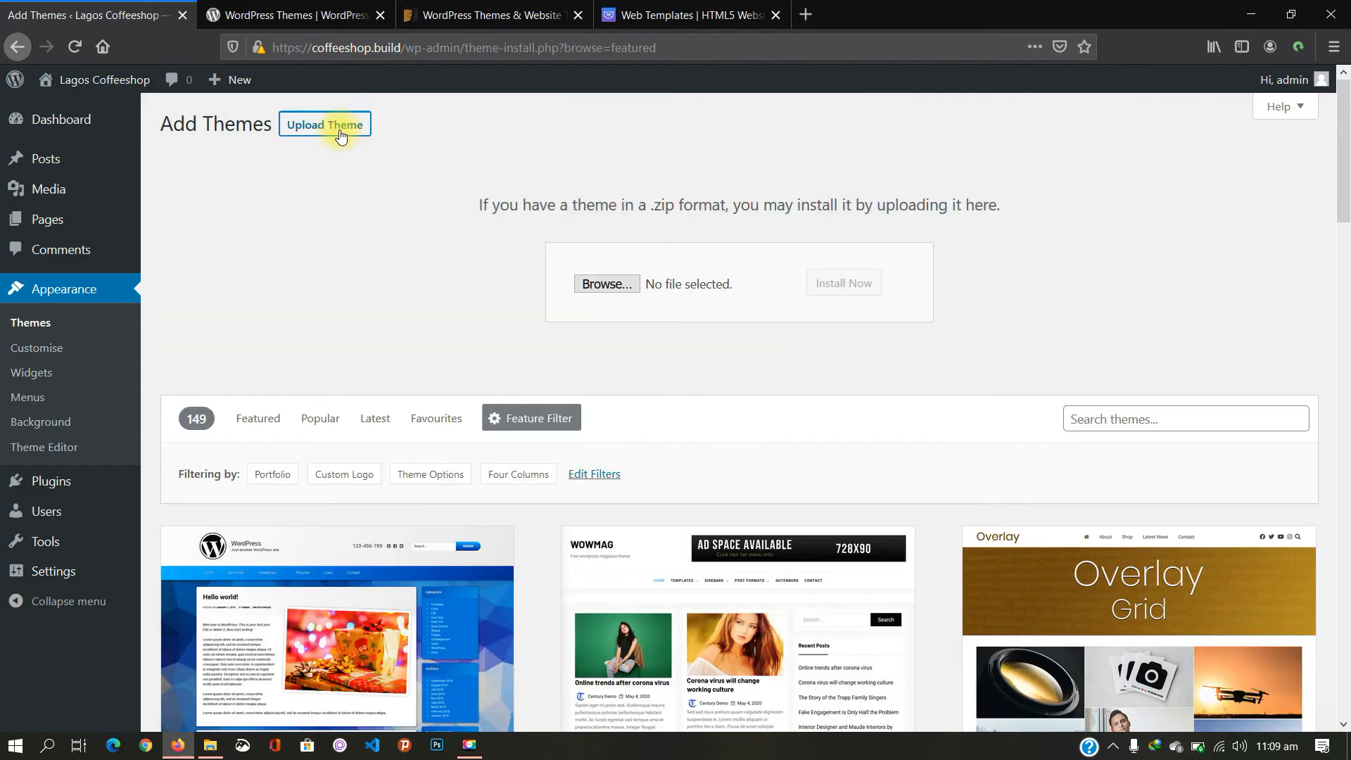
click(610, 287)
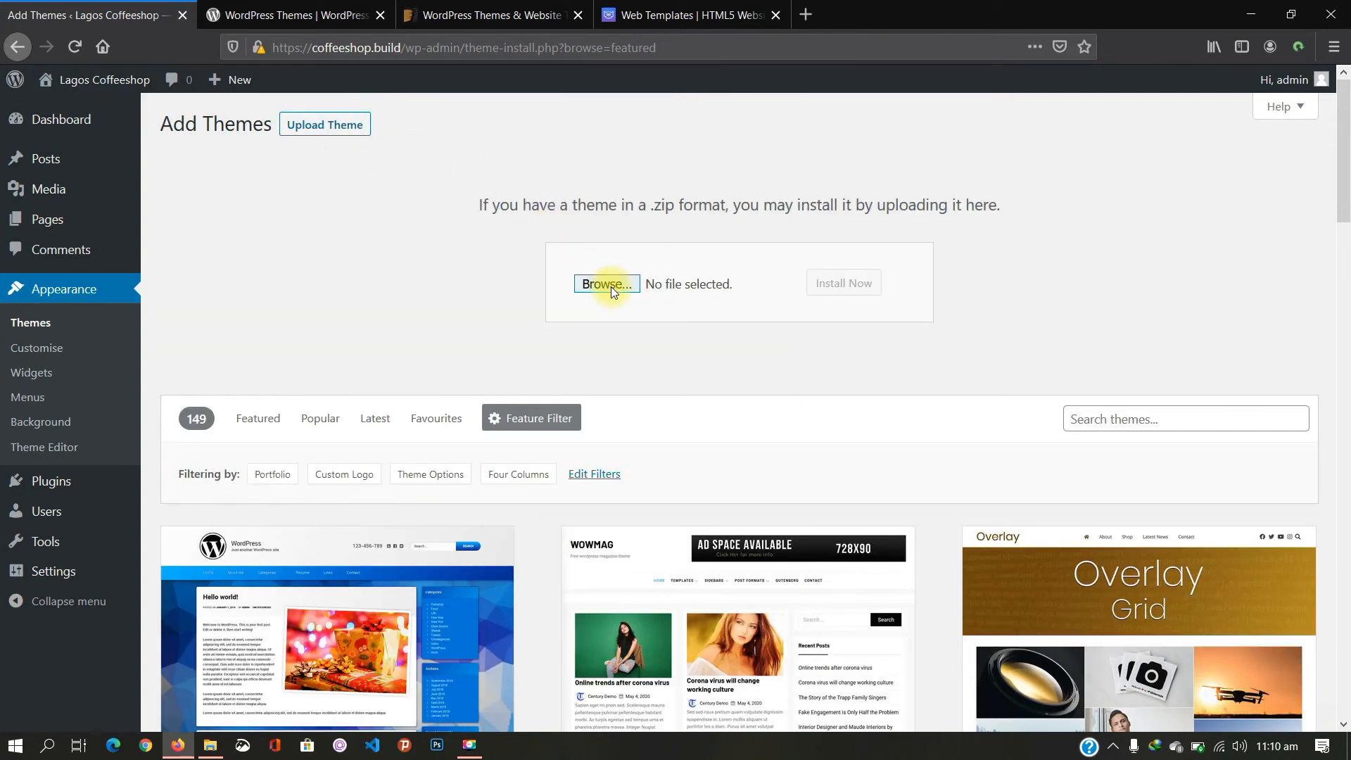
scroll(81, 211, down, 1)
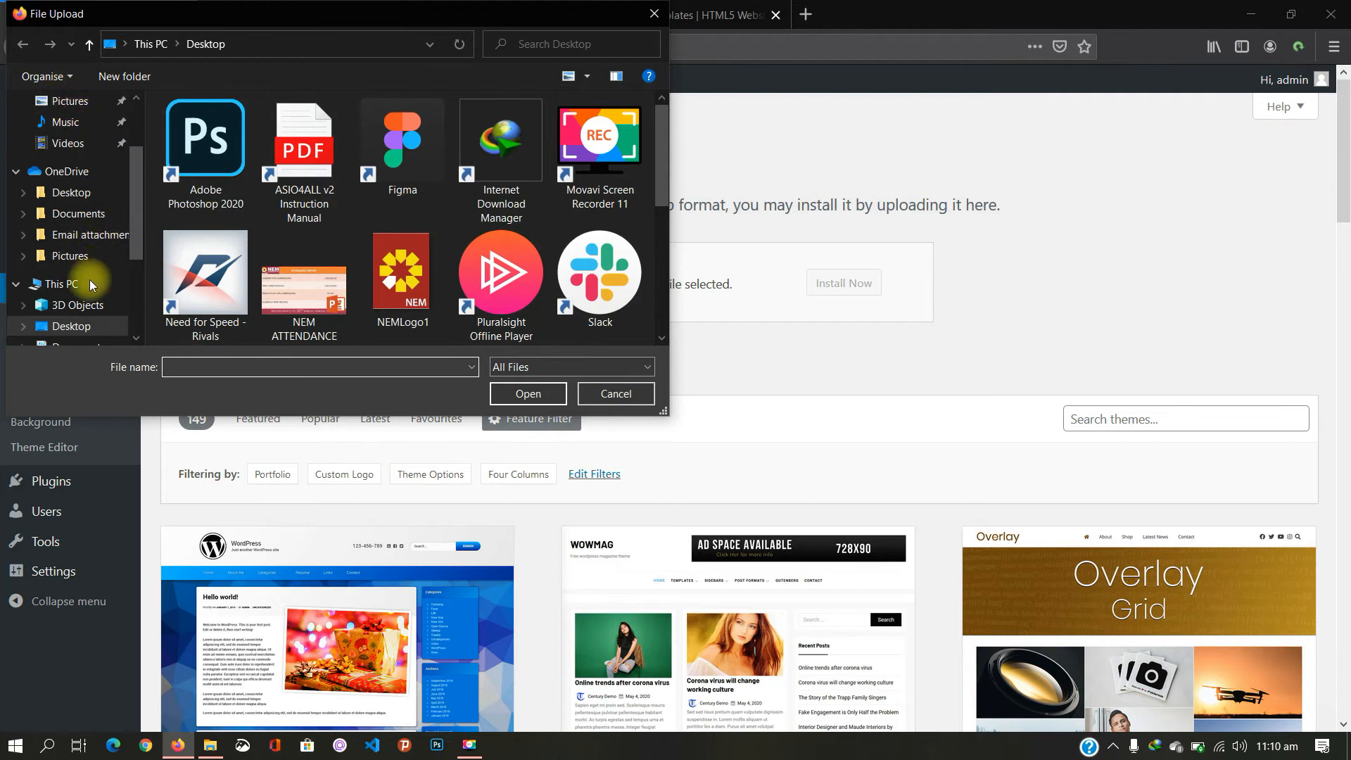
click(85, 328)
click(95, 344)
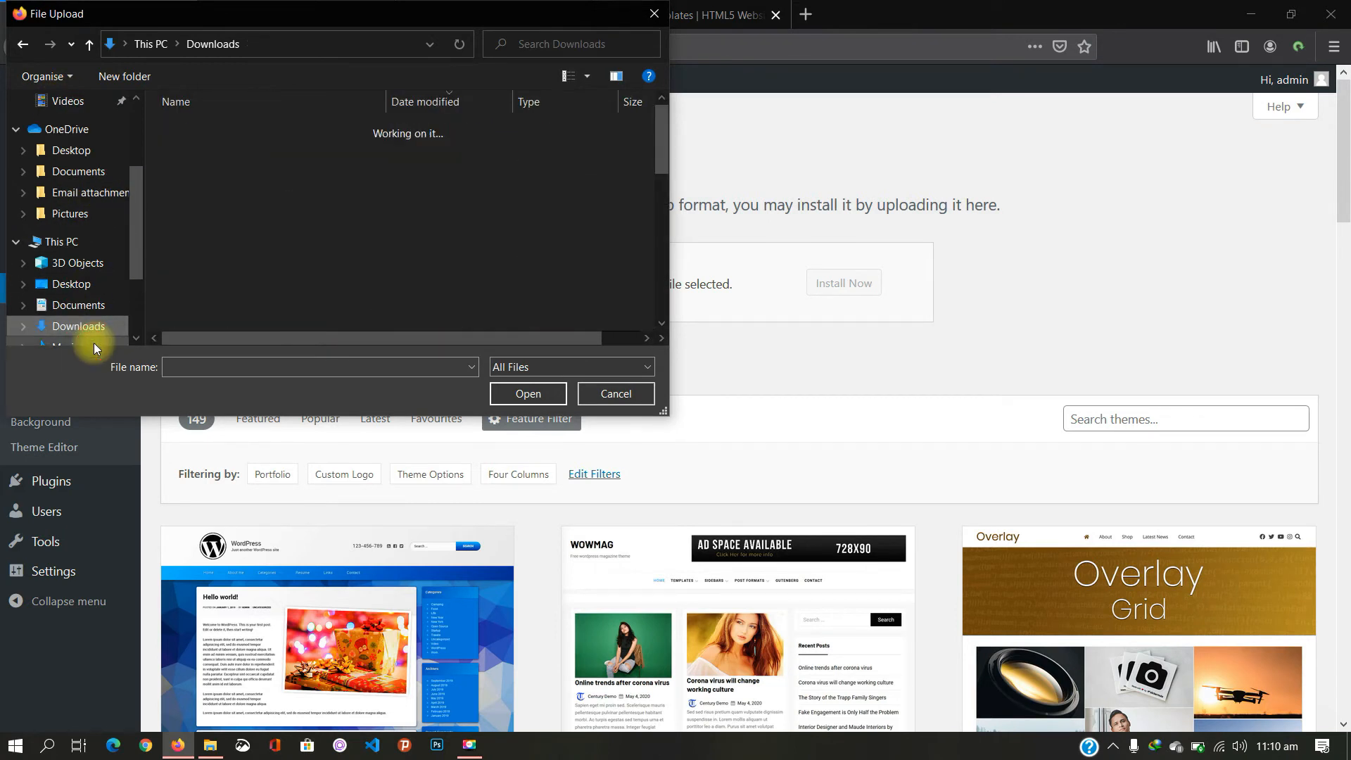
double_click(210, 151)
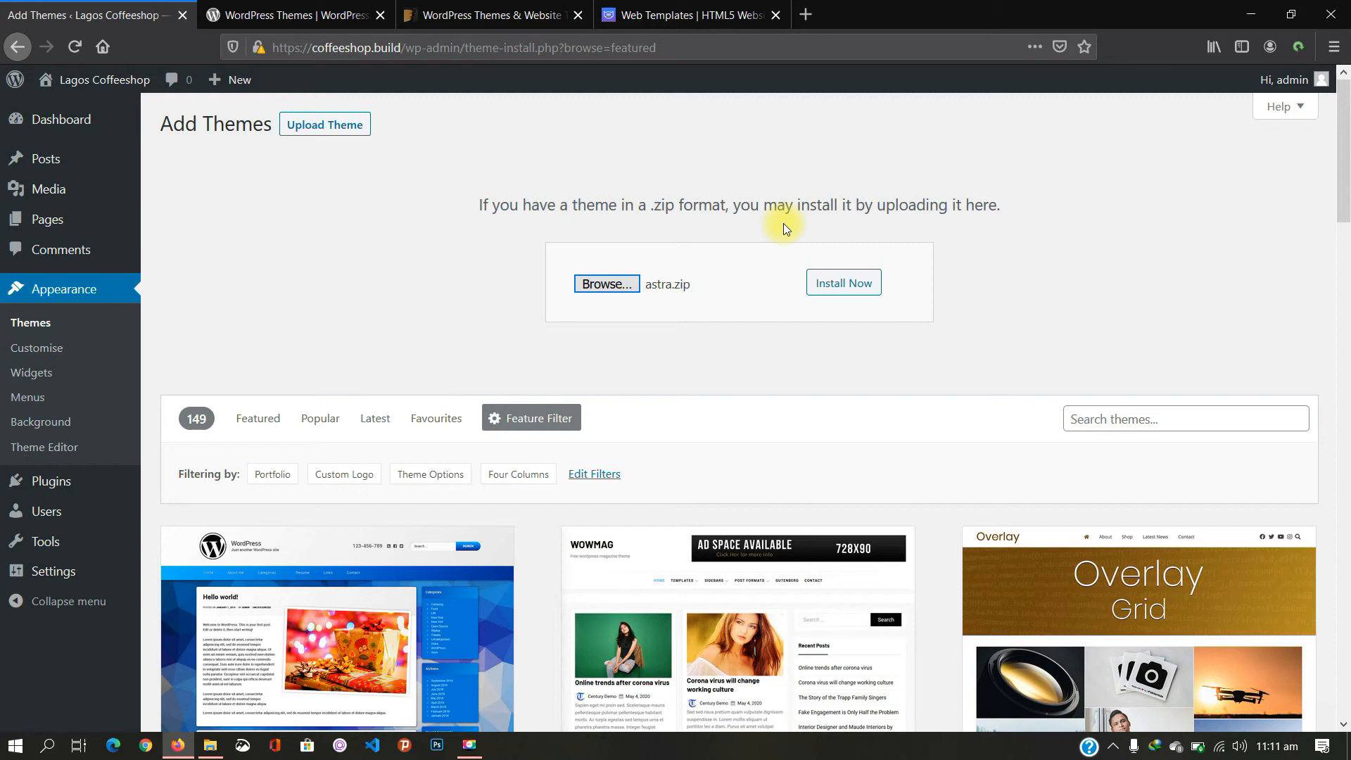
Step: Switch to File Explorer and copy the astra zip archive in the Downloads folder
click(218, 747)
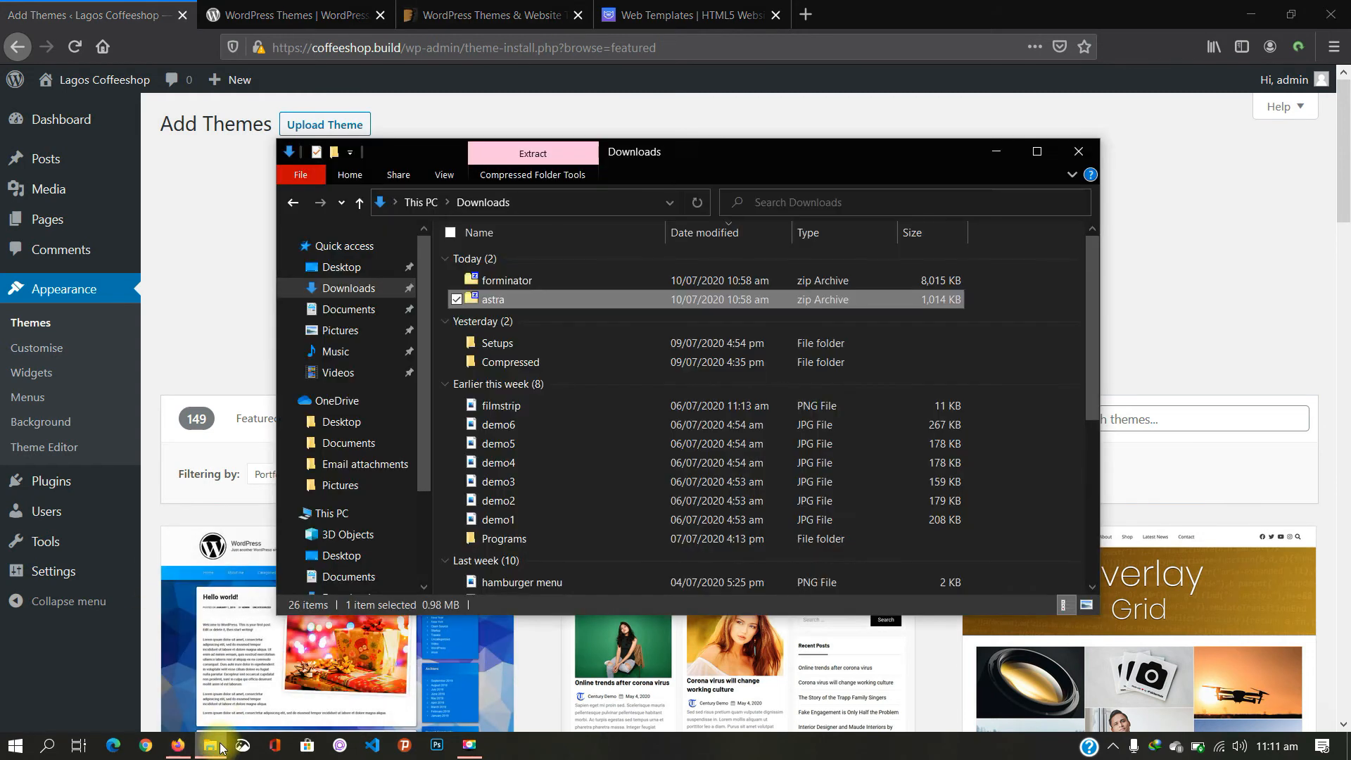
right_click(480, 303)
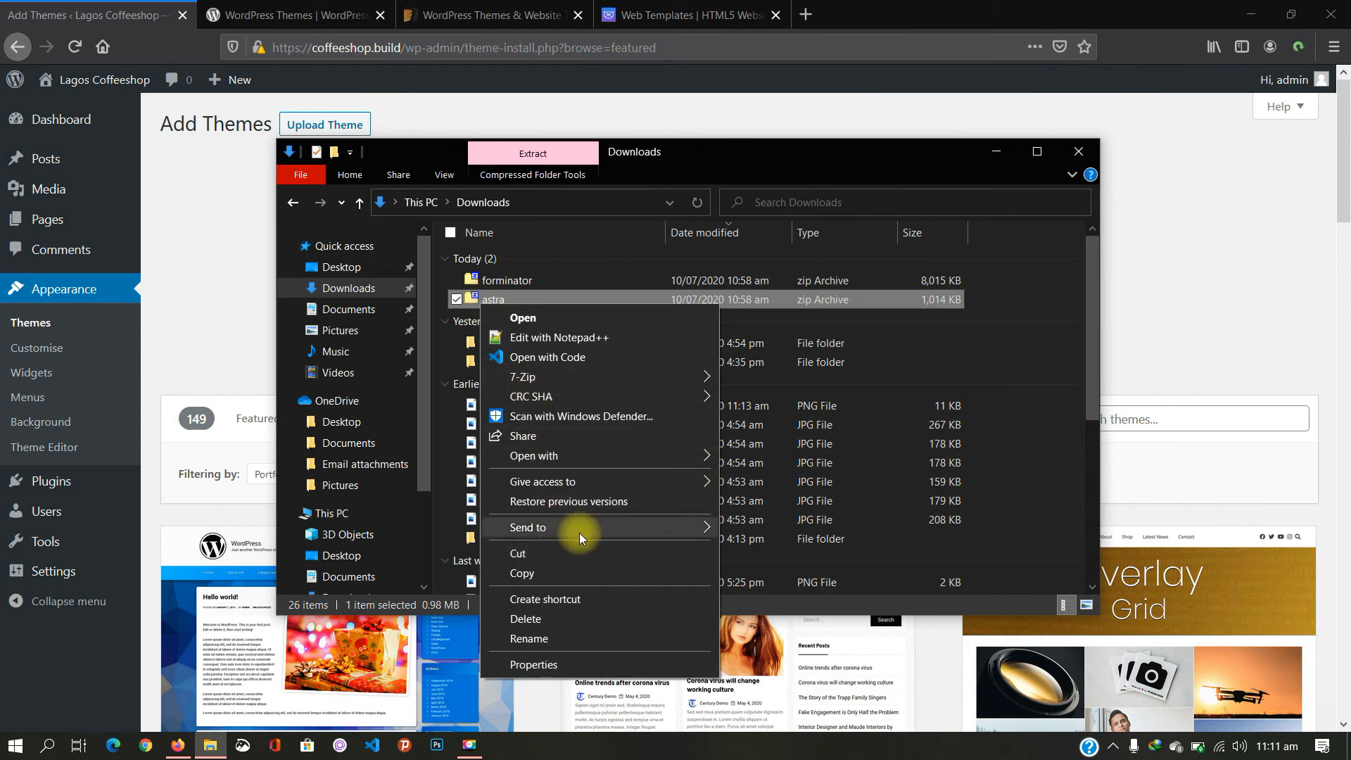
click(563, 574)
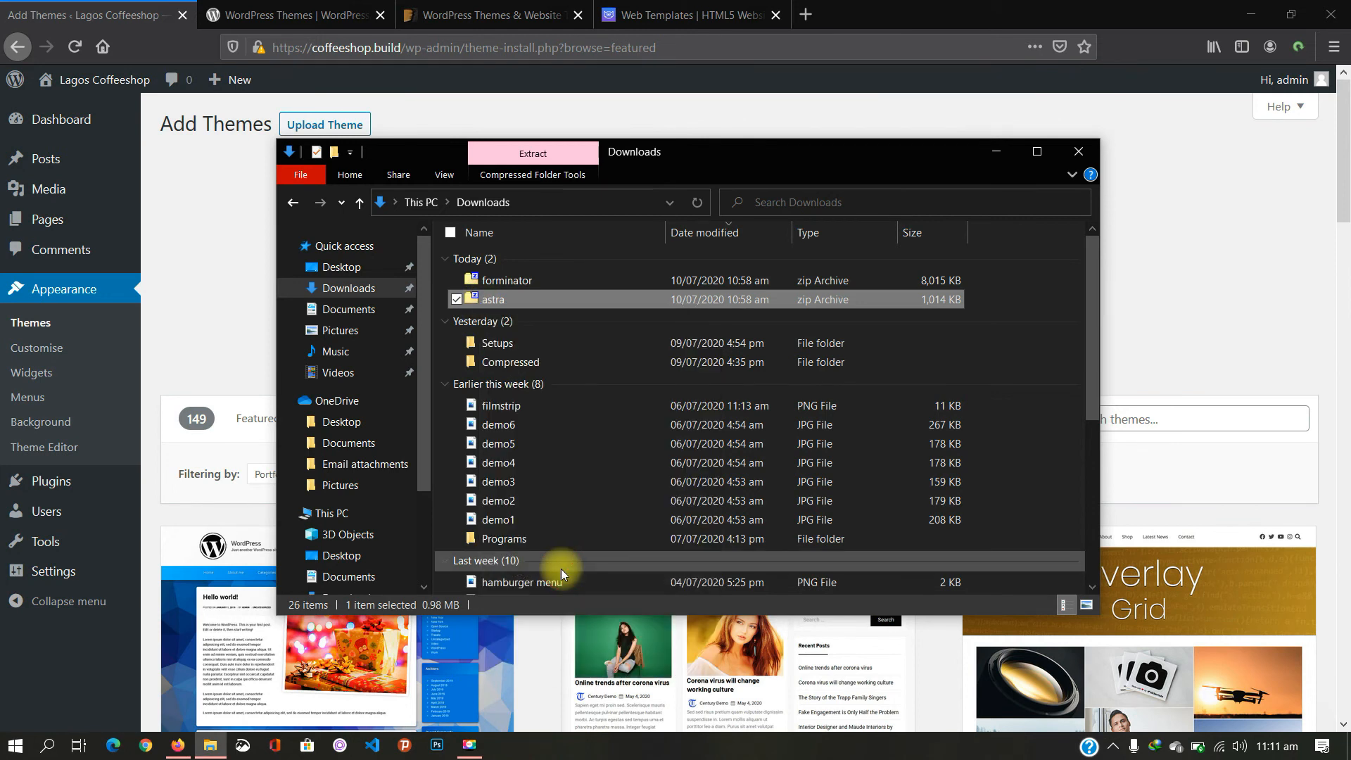
Step: Paste the astra archive into the laragon\www\coffeeshop\wp-content\themes folder on Local Disk (C:)
click(343, 520)
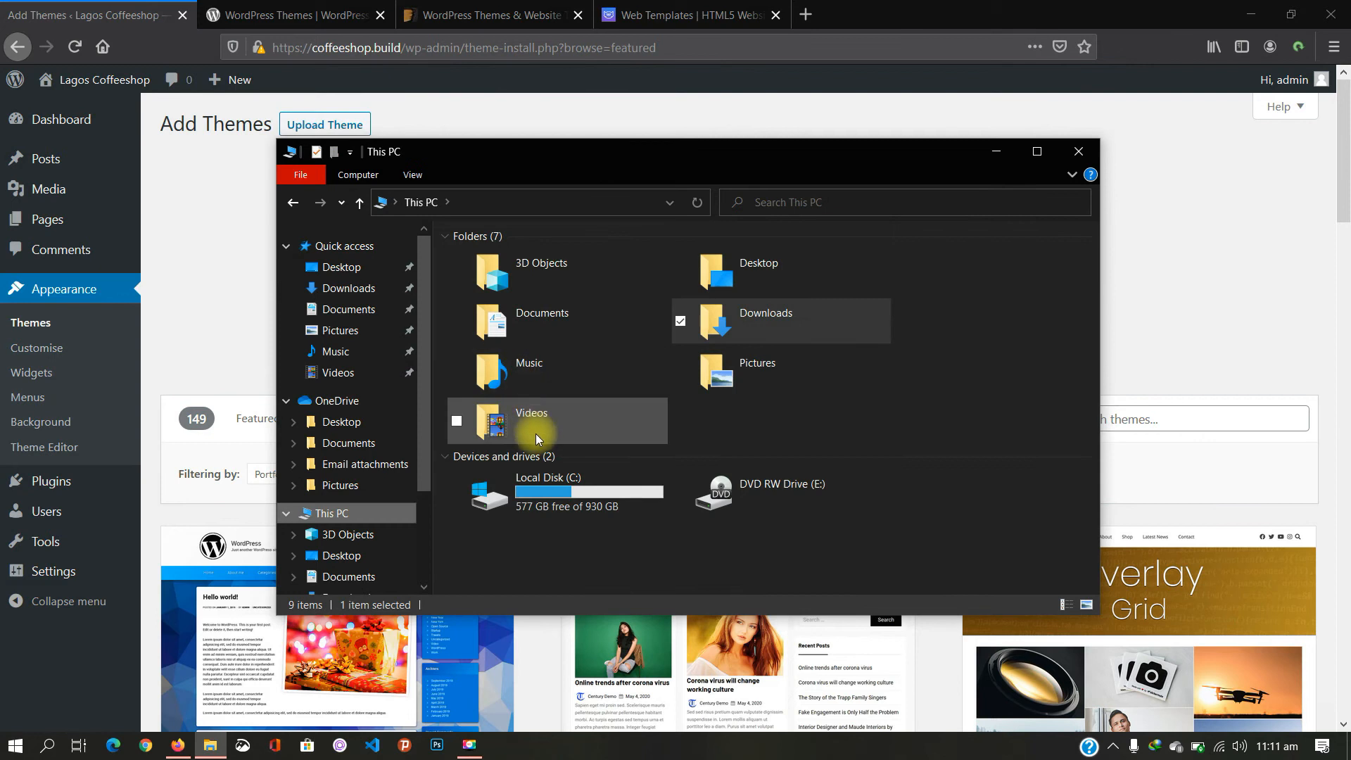
double_click(544, 490)
double_click(530, 353)
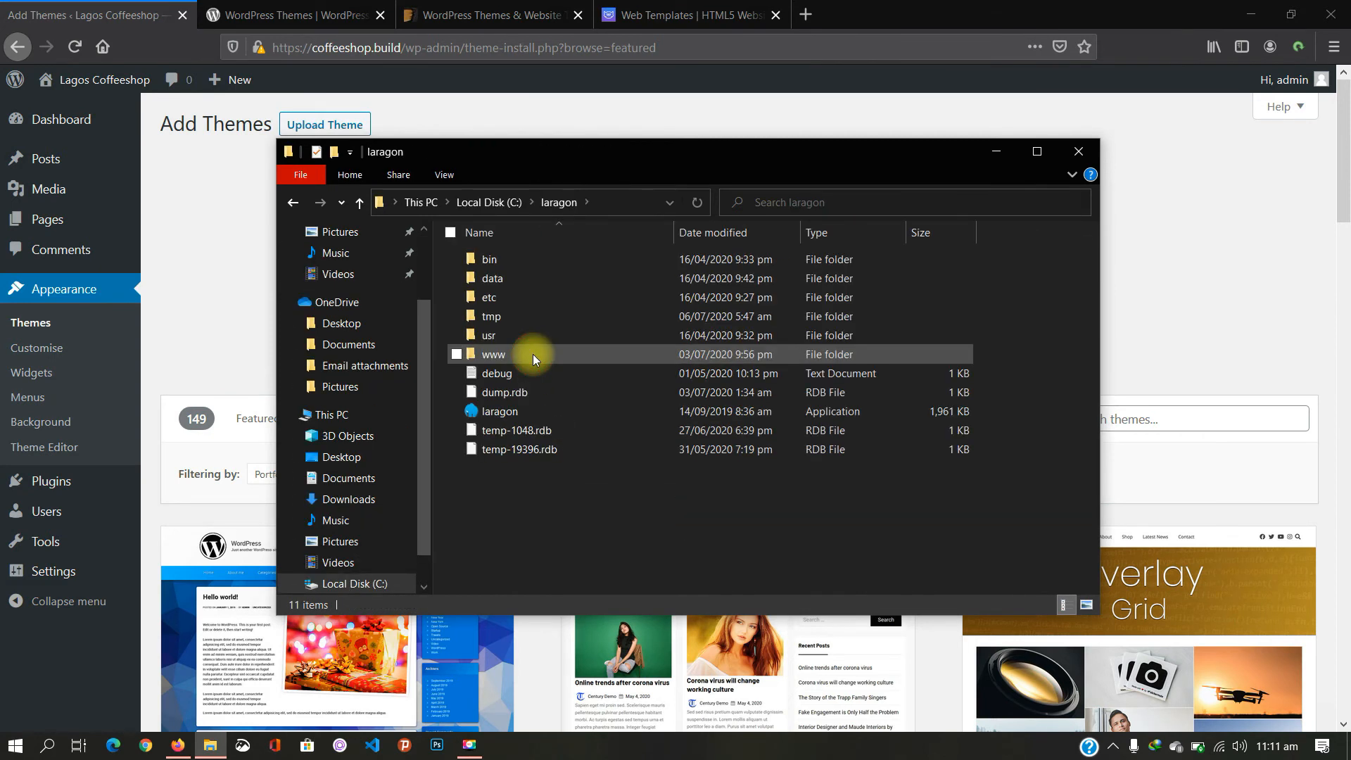
double_click(495, 354)
click(516, 302)
double_click(515, 301)
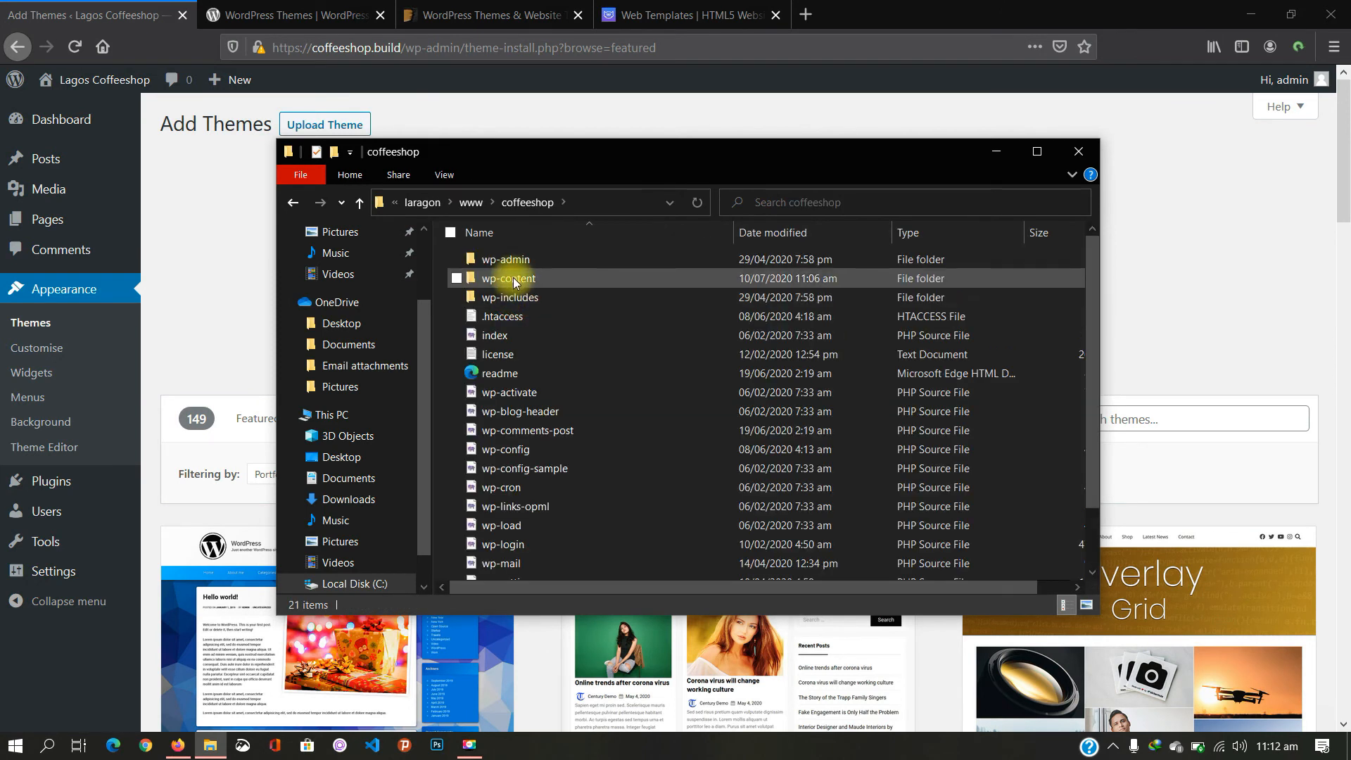
double_click(513, 279)
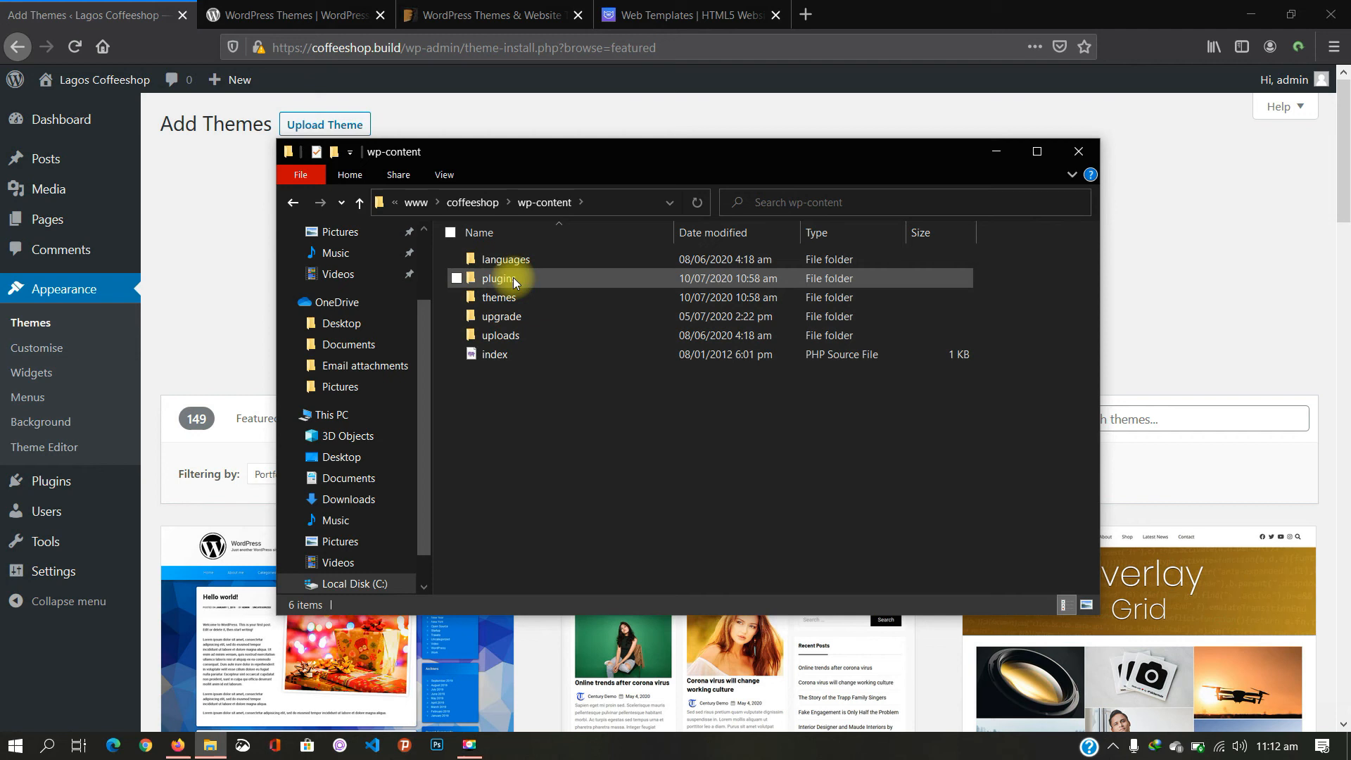
double_click(512, 298)
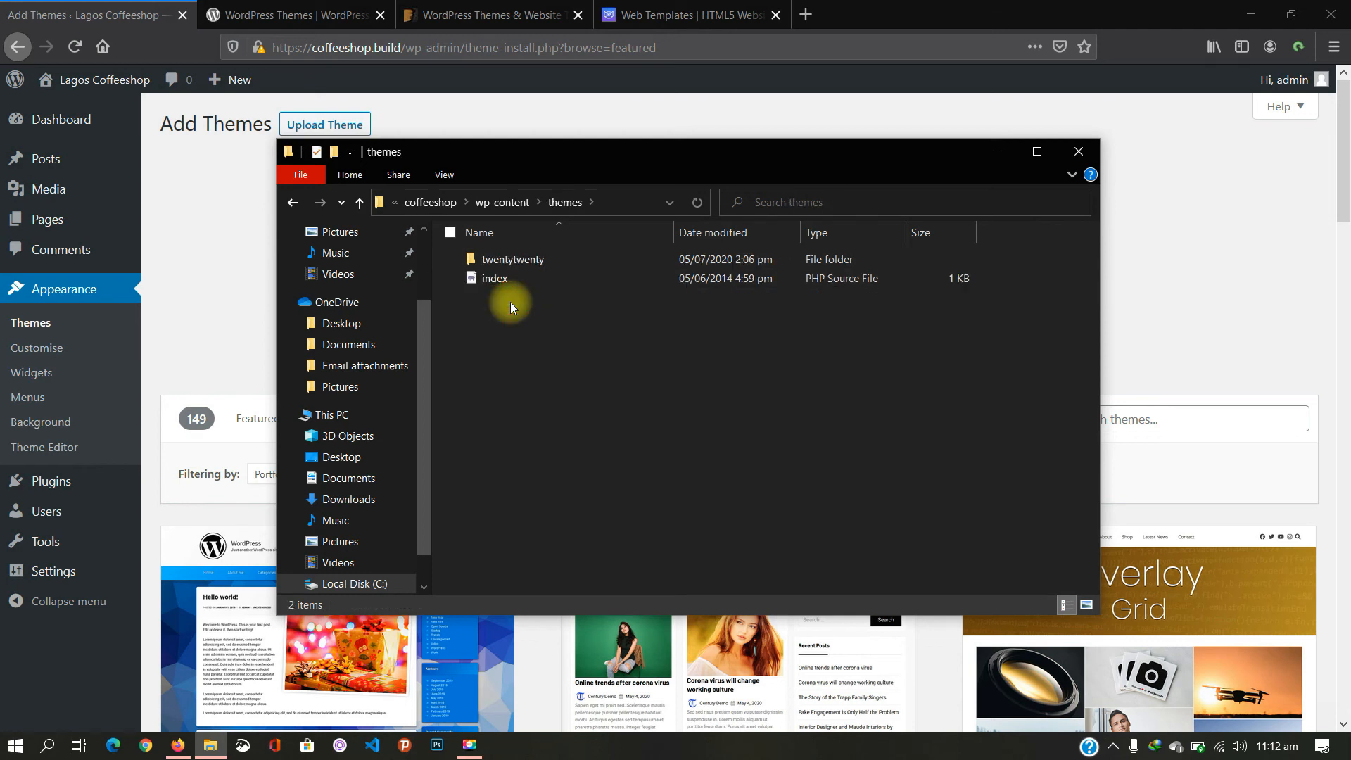
key(ctrl+v)
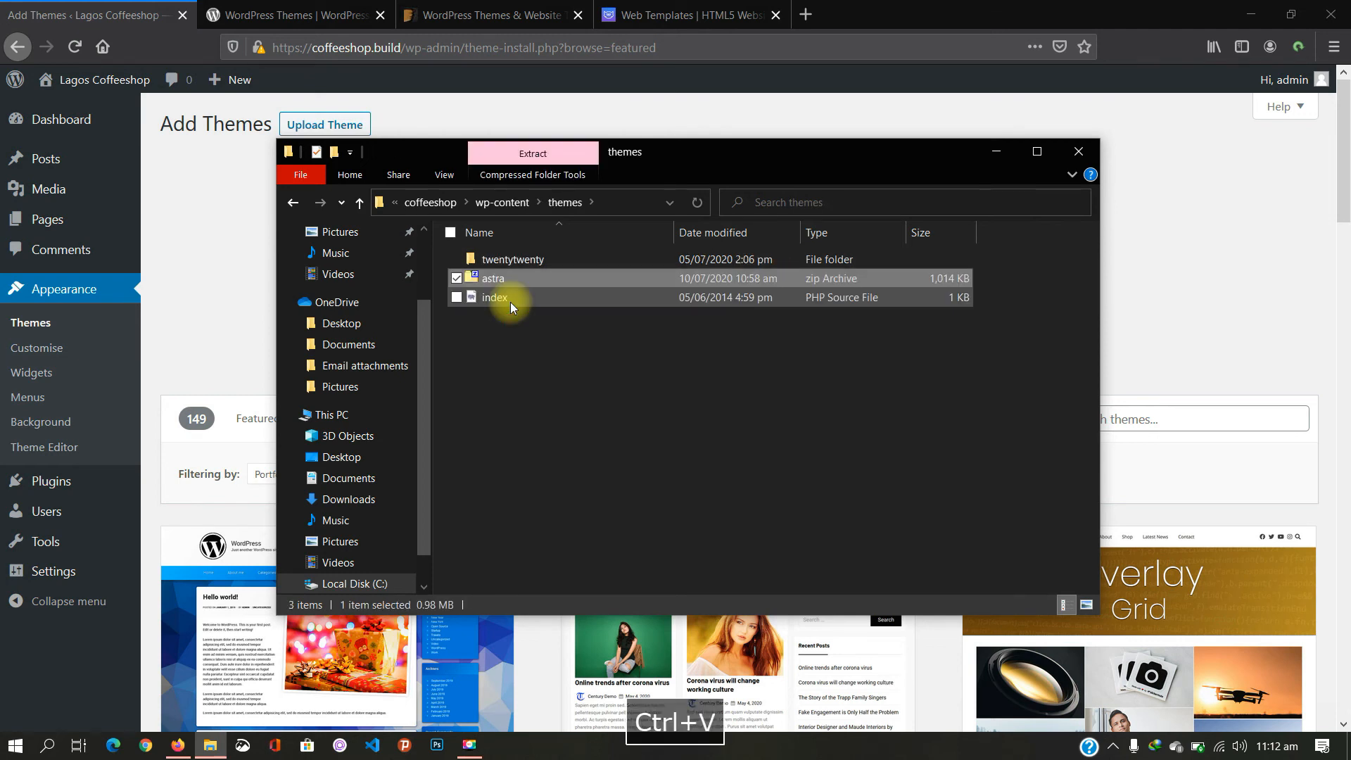
Step: Extract the astra archive directly into the themes folder with 7-Zip
right_click(494, 279)
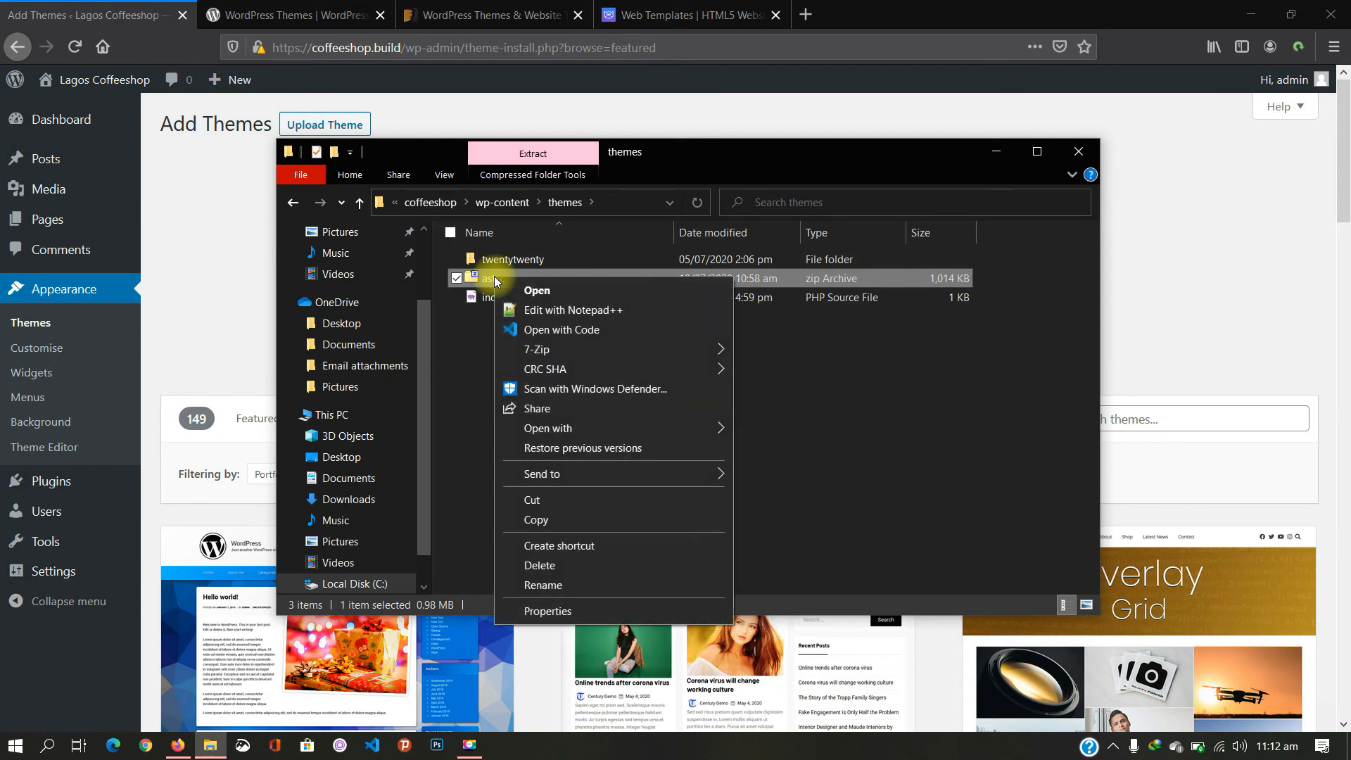
mouse_move(690, 472)
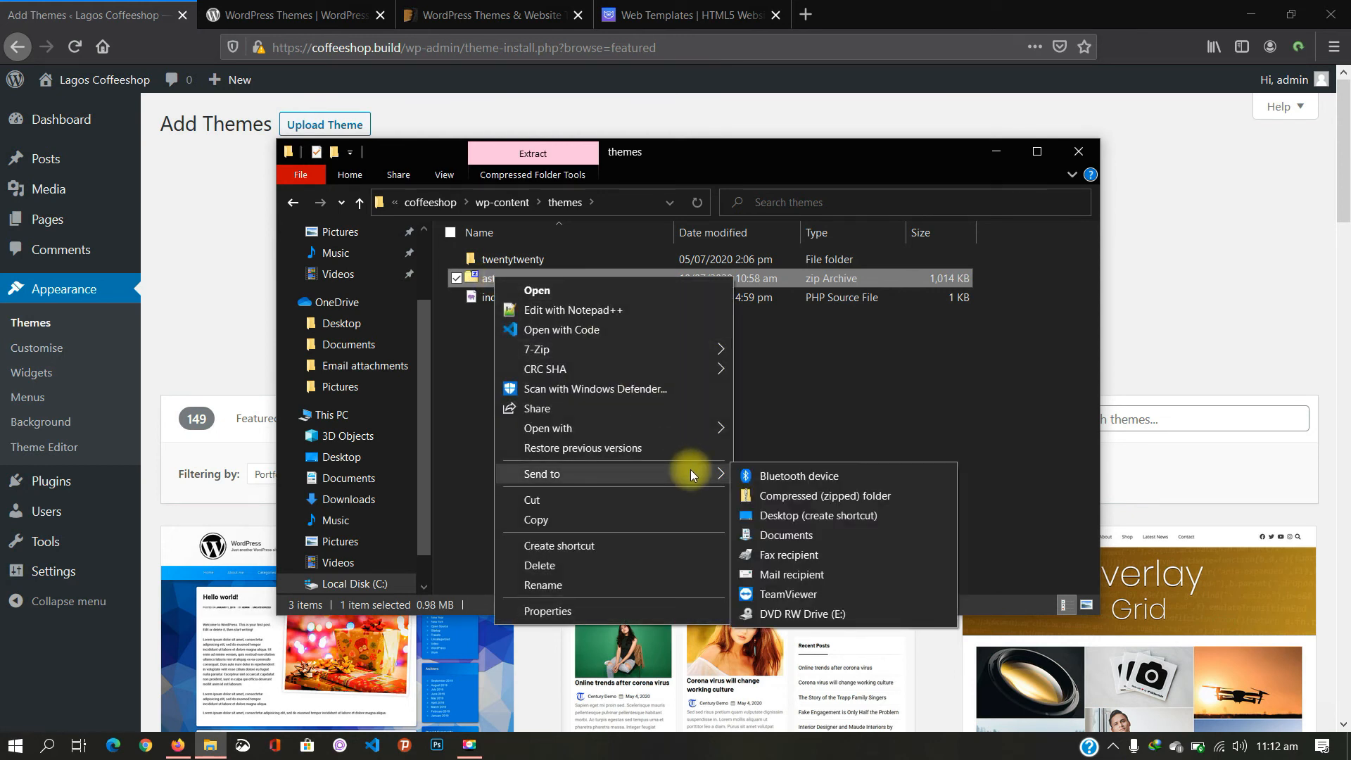
mouse_move(719, 345)
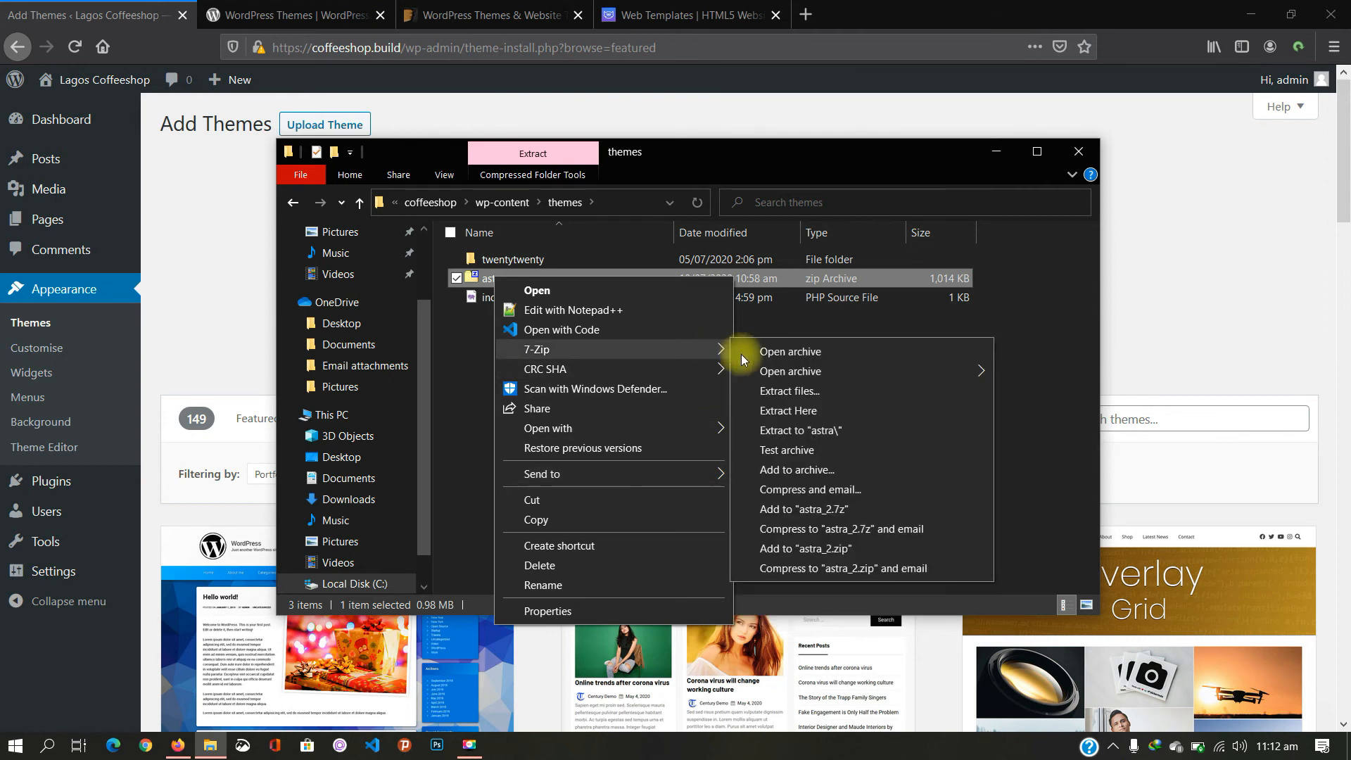
click(806, 415)
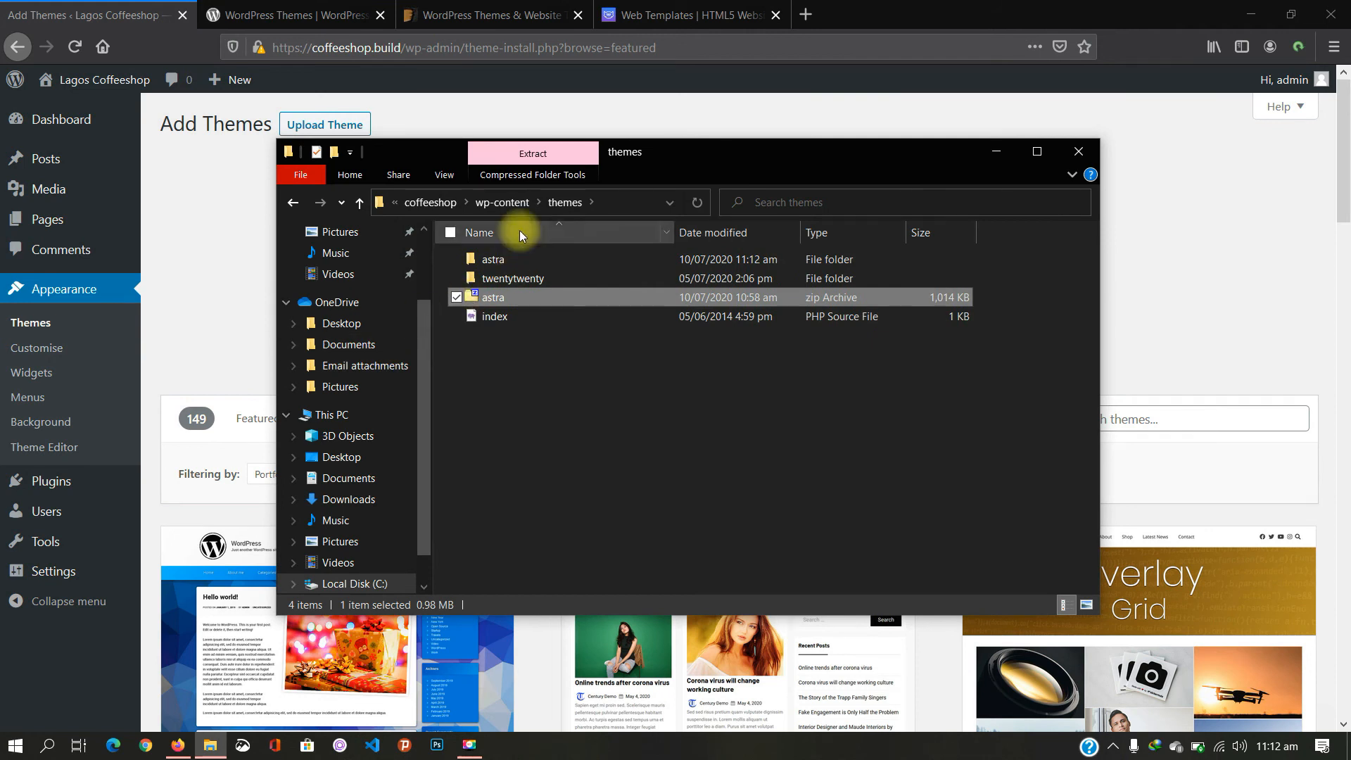
Step: Check the contents of the astra and twentytwenty folders, and delete the astra zip archive from the themes folder
double_click(497, 260)
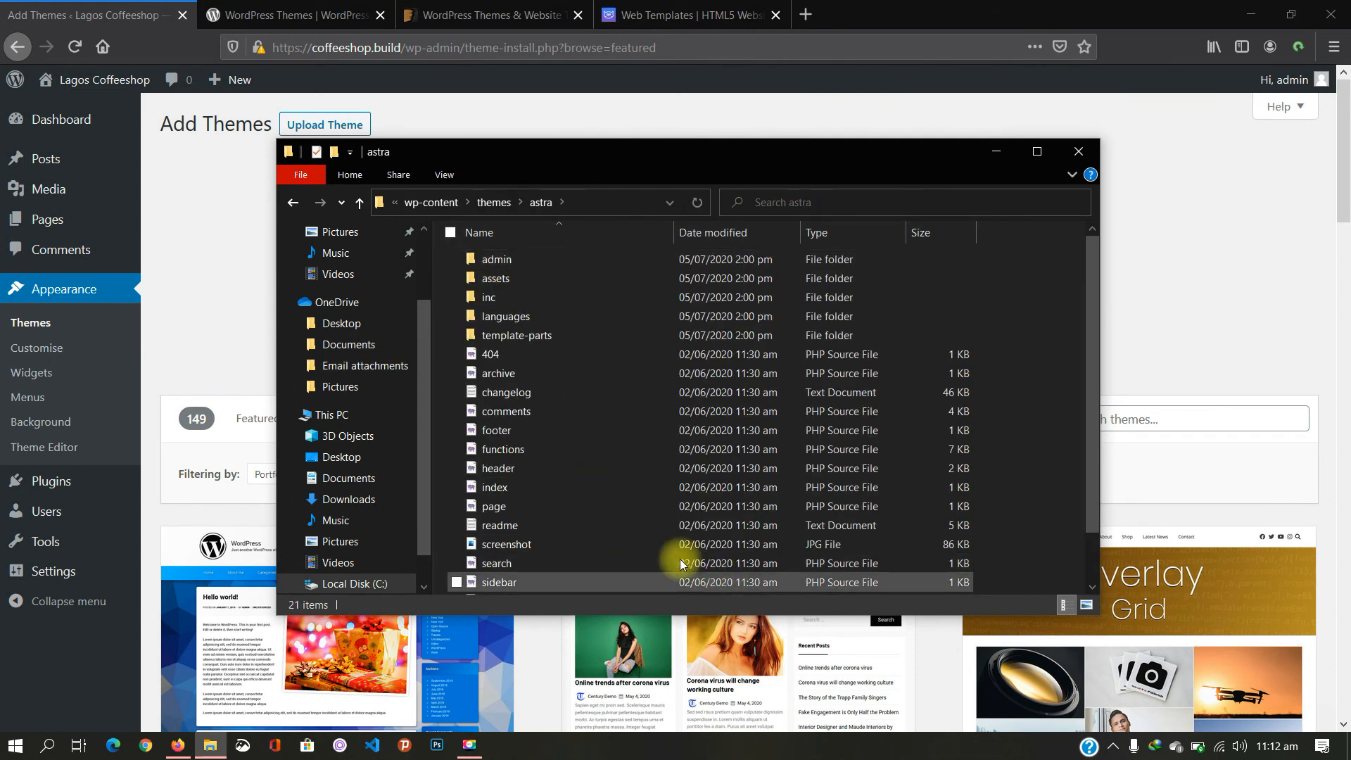
key(BackSpace)
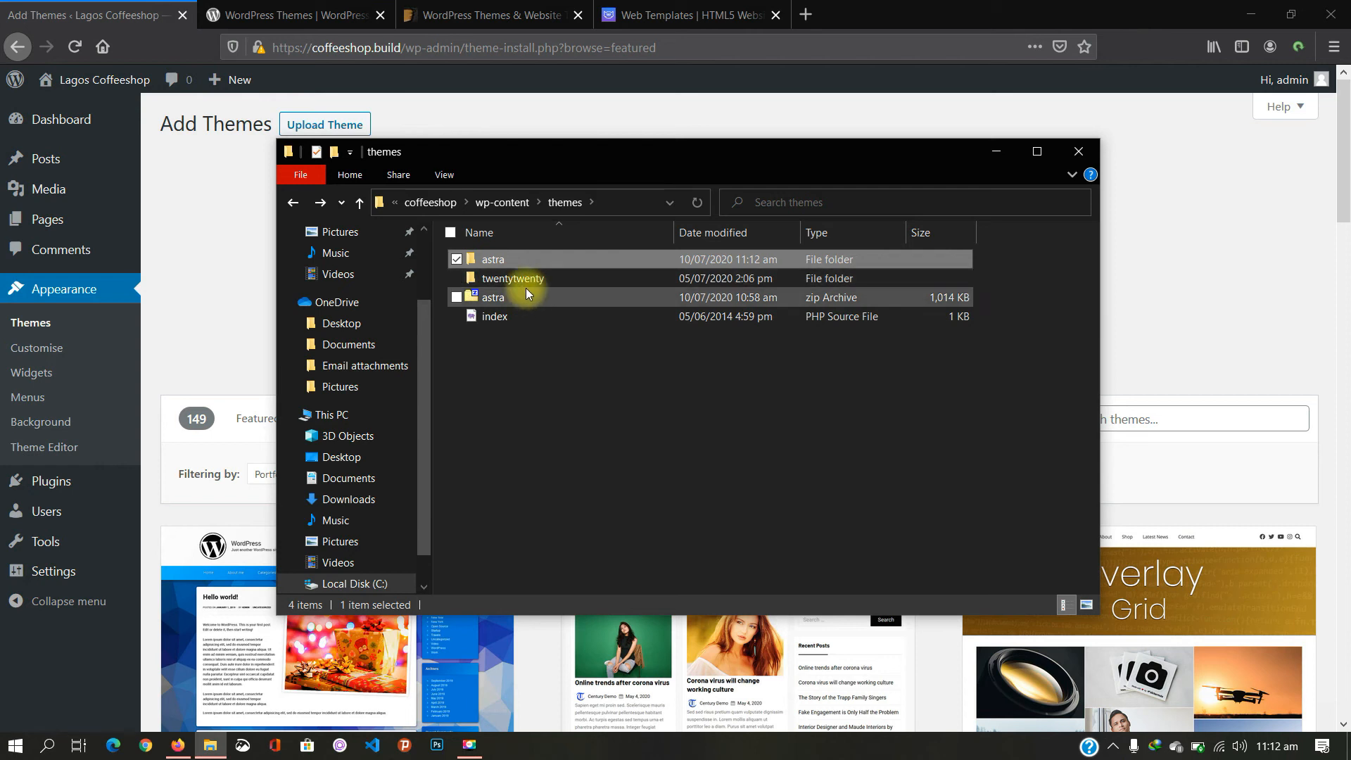
double_click(515, 278)
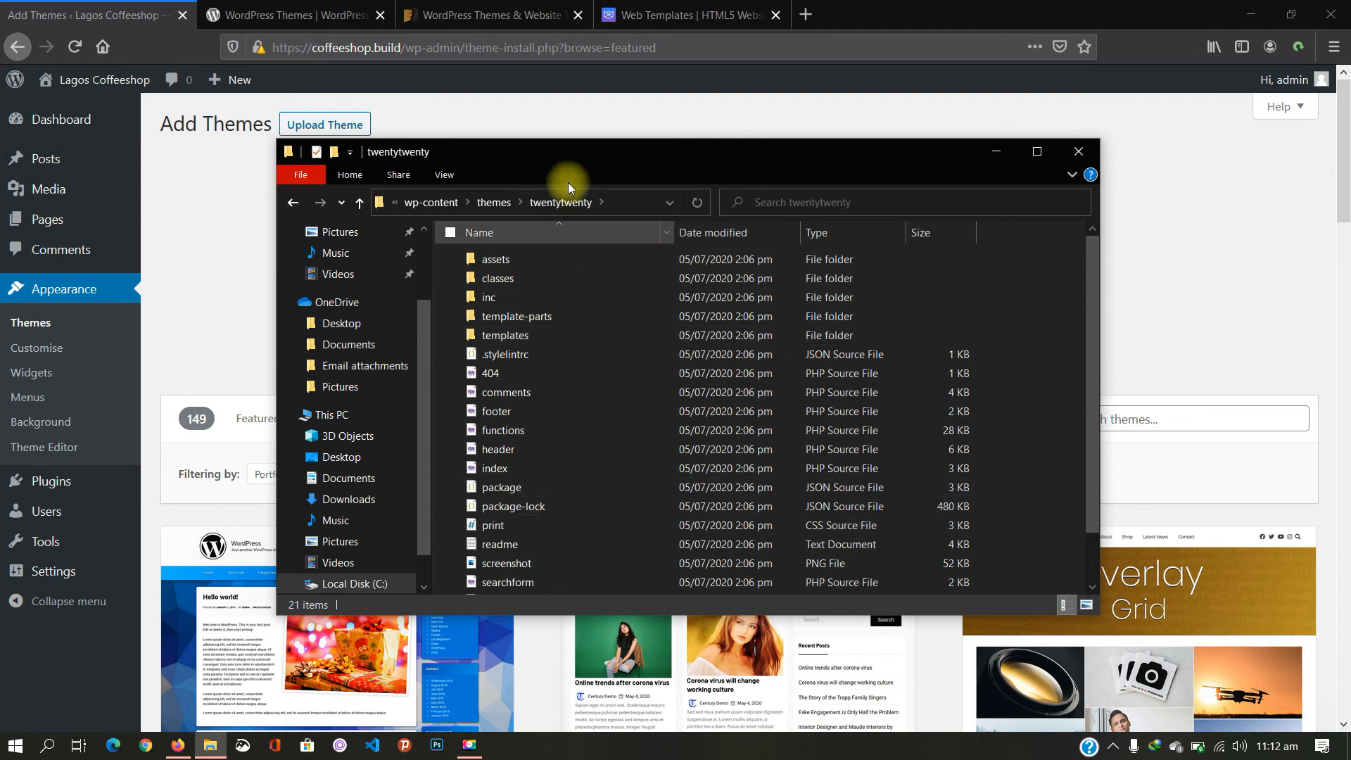
click(503, 206)
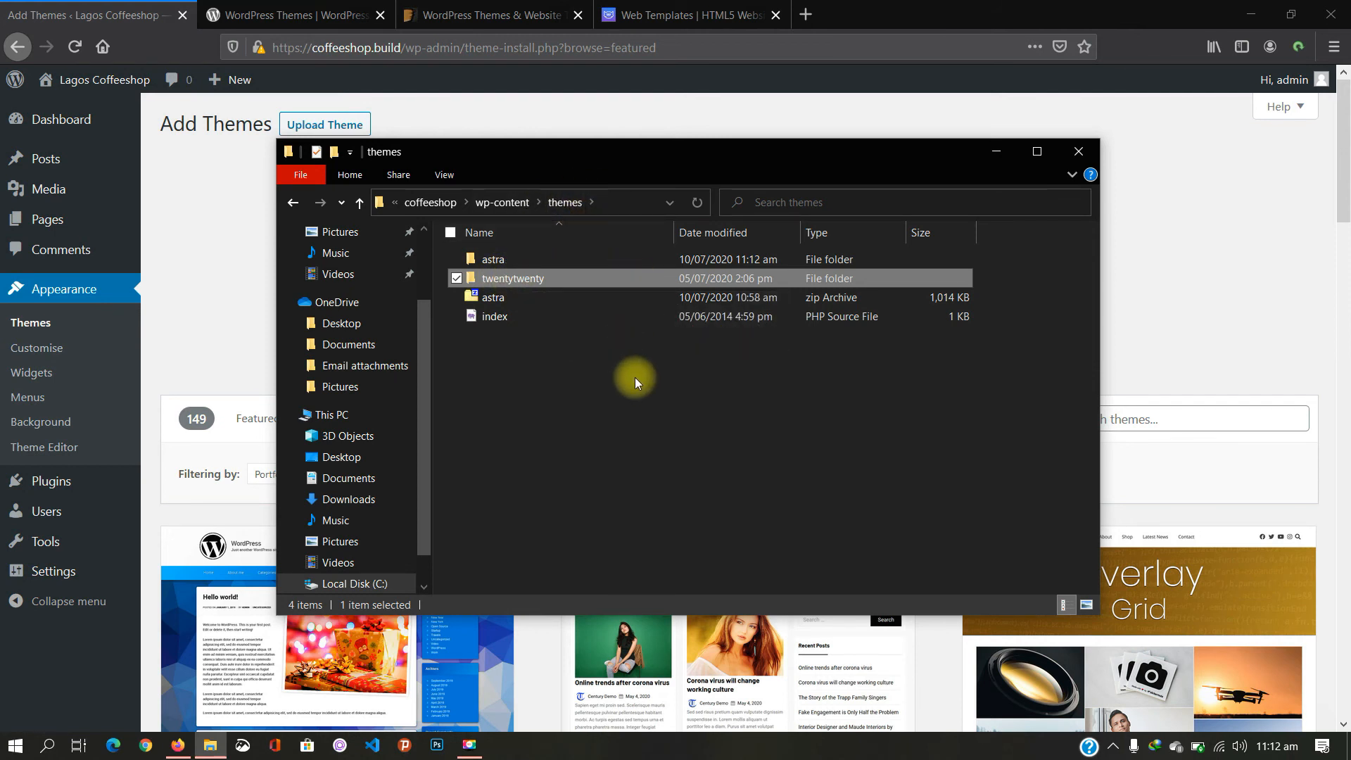
click(496, 295)
key(Delete)
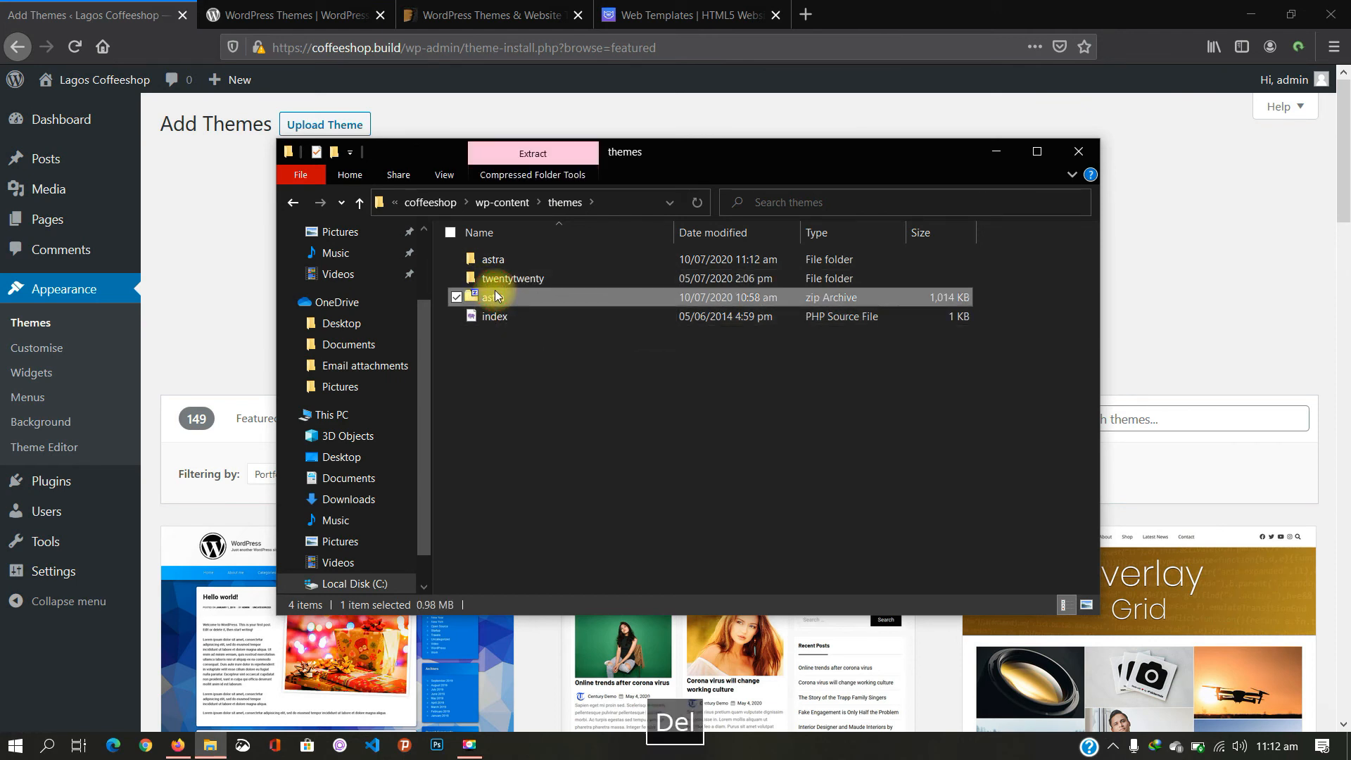
Step: Switch back to the browser and activate the Astra theme from the site's installed themes
click(204, 208)
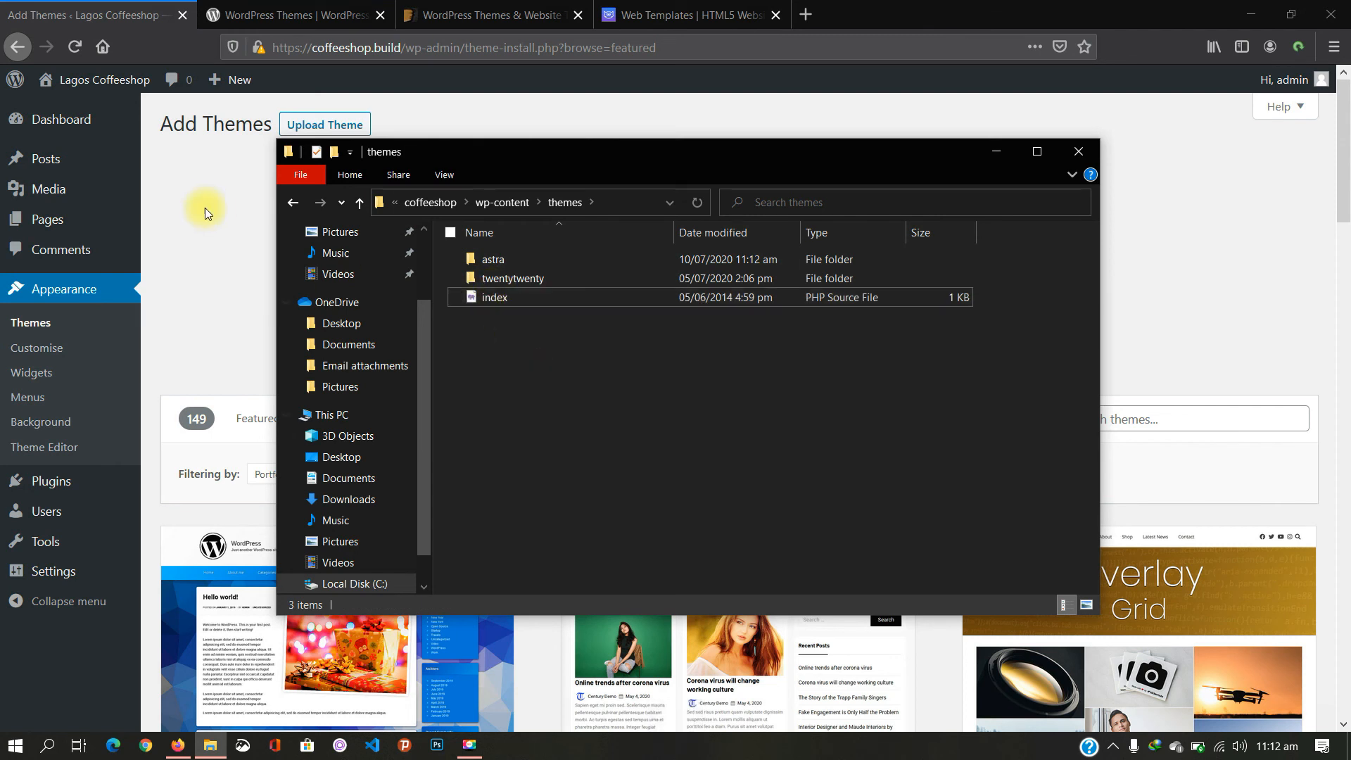
click(43, 323)
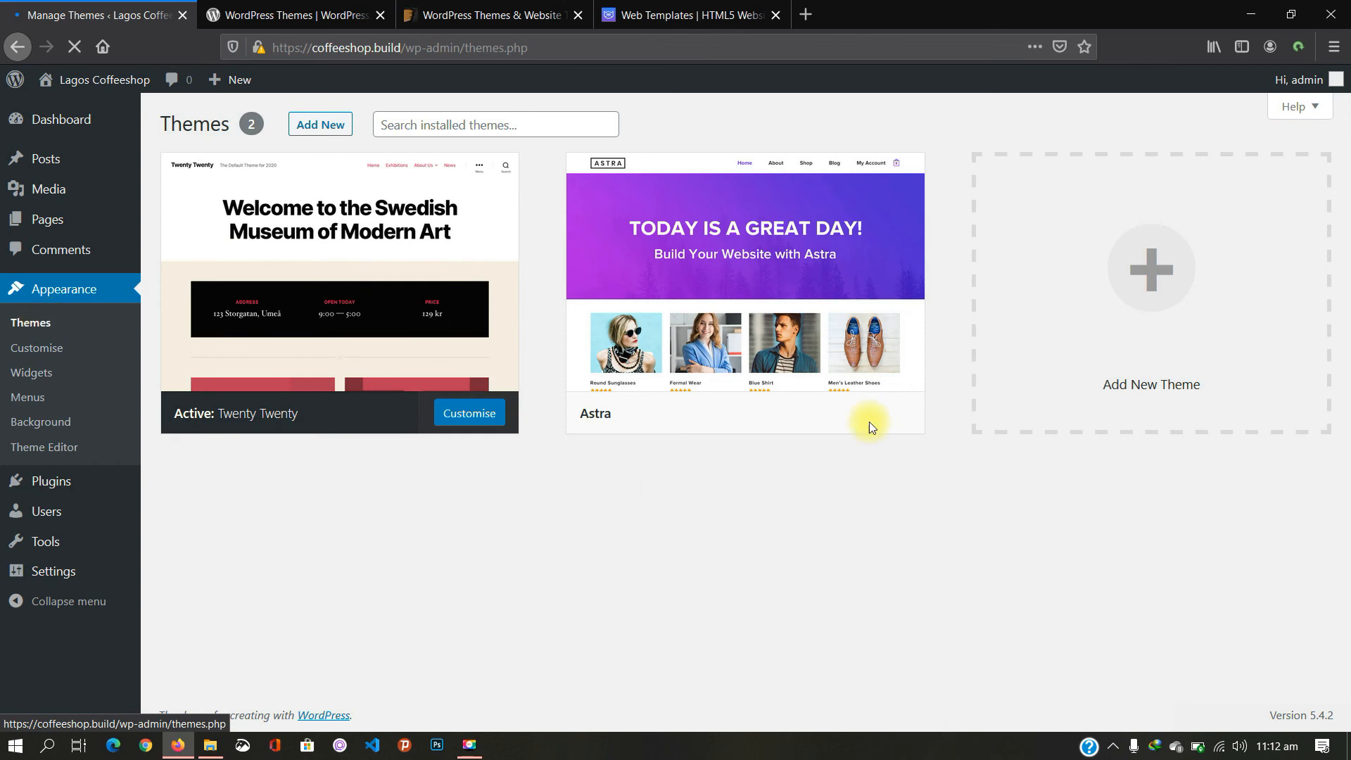
mouse_move(785, 327)
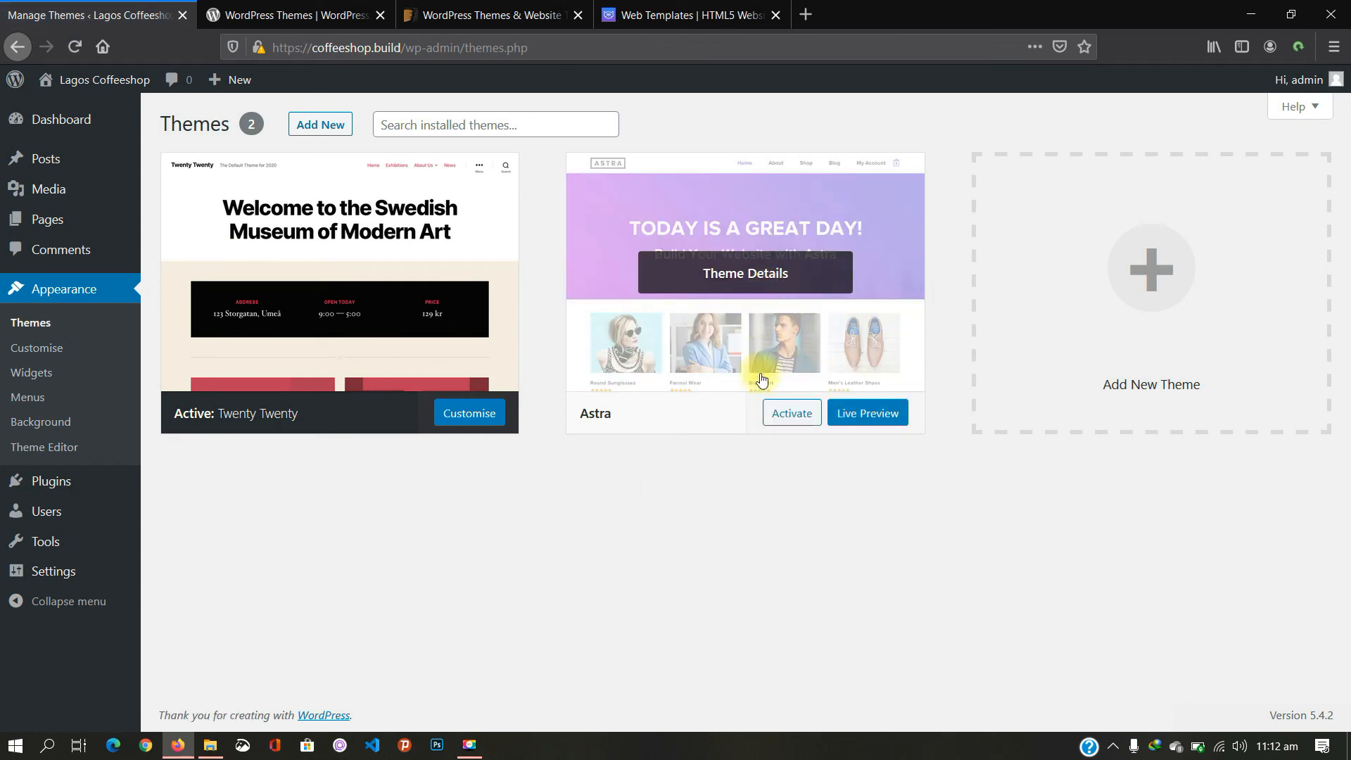
click(788, 419)
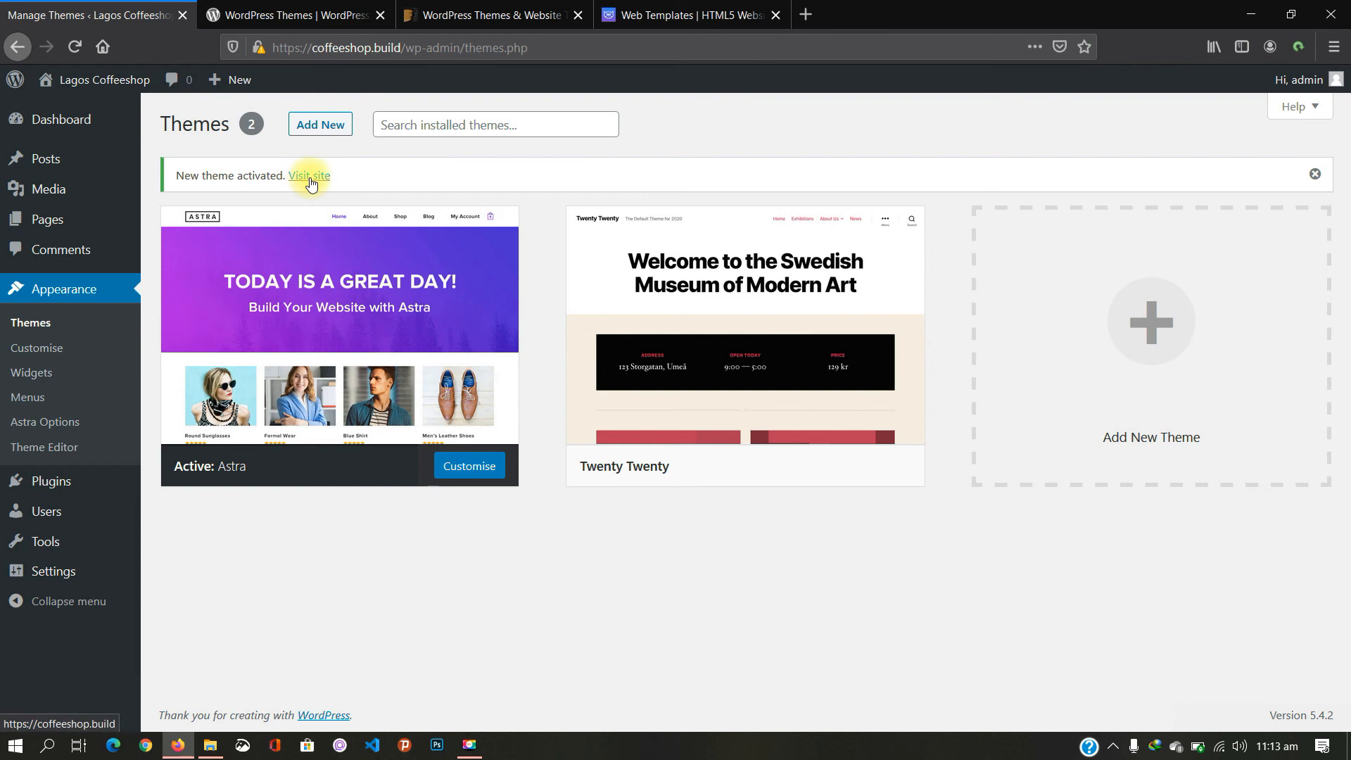
Step: Open the Lagos Coffeeshop site in a new browser tab and look over its front page
mouse_move(67, 77)
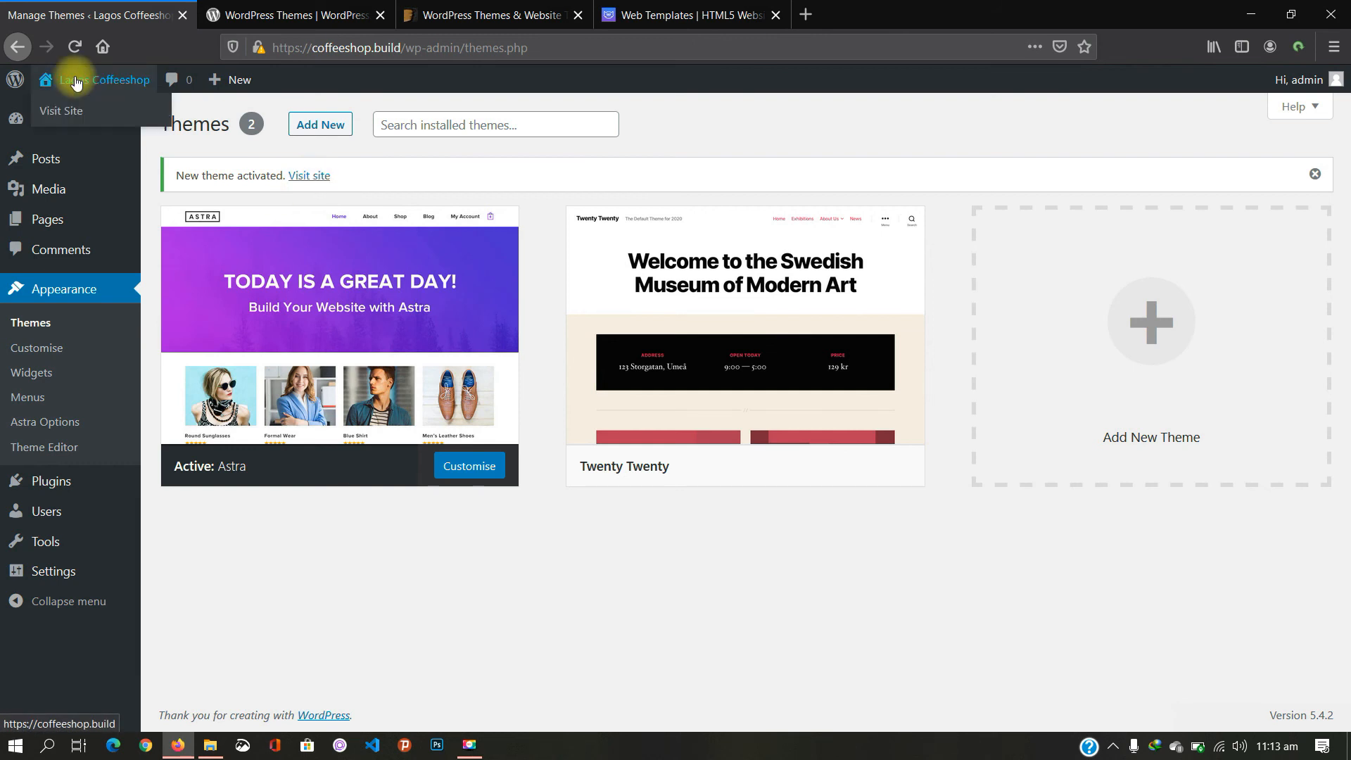
ctrl+click(71, 111)
key(ctrl+Tab)
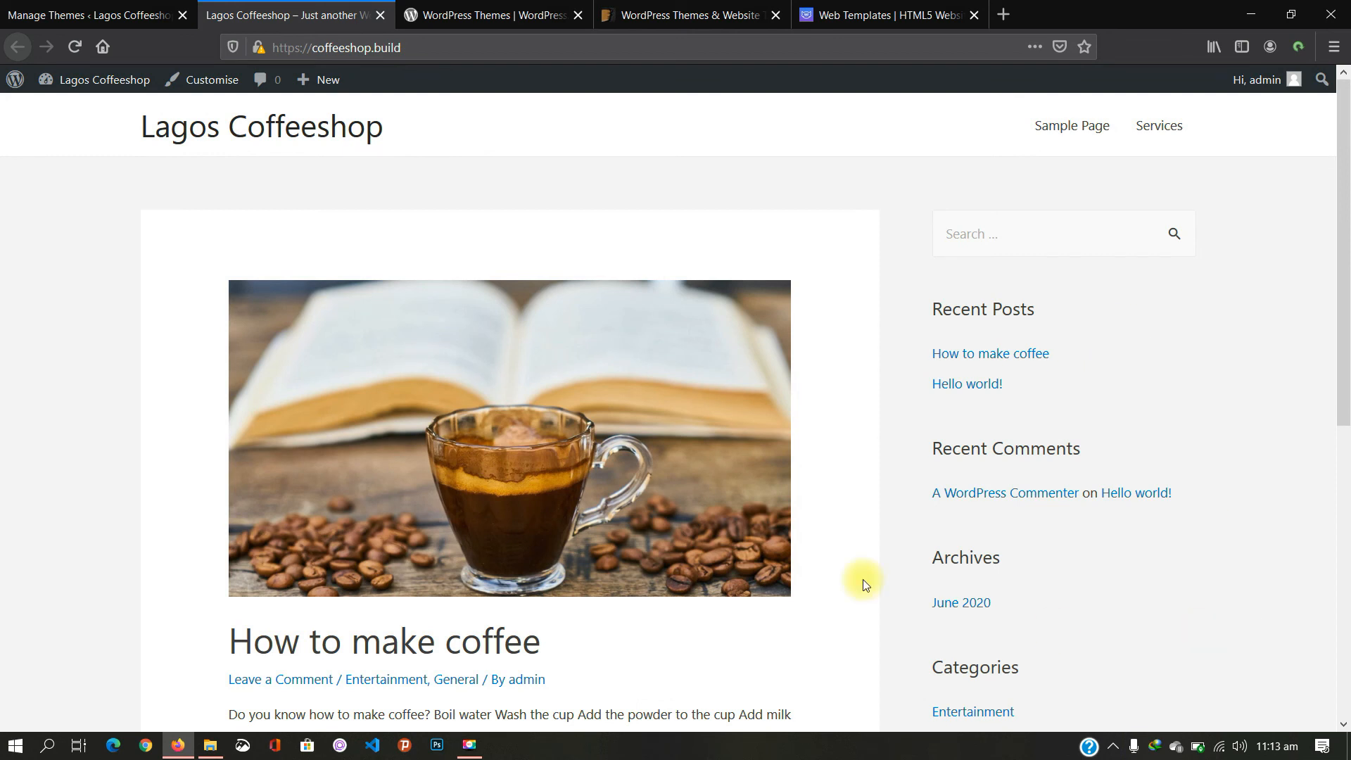
scroll(862, 580, down, 5)
scroll(863, 579, up, 5)
scroll(862, 580, up, 1)
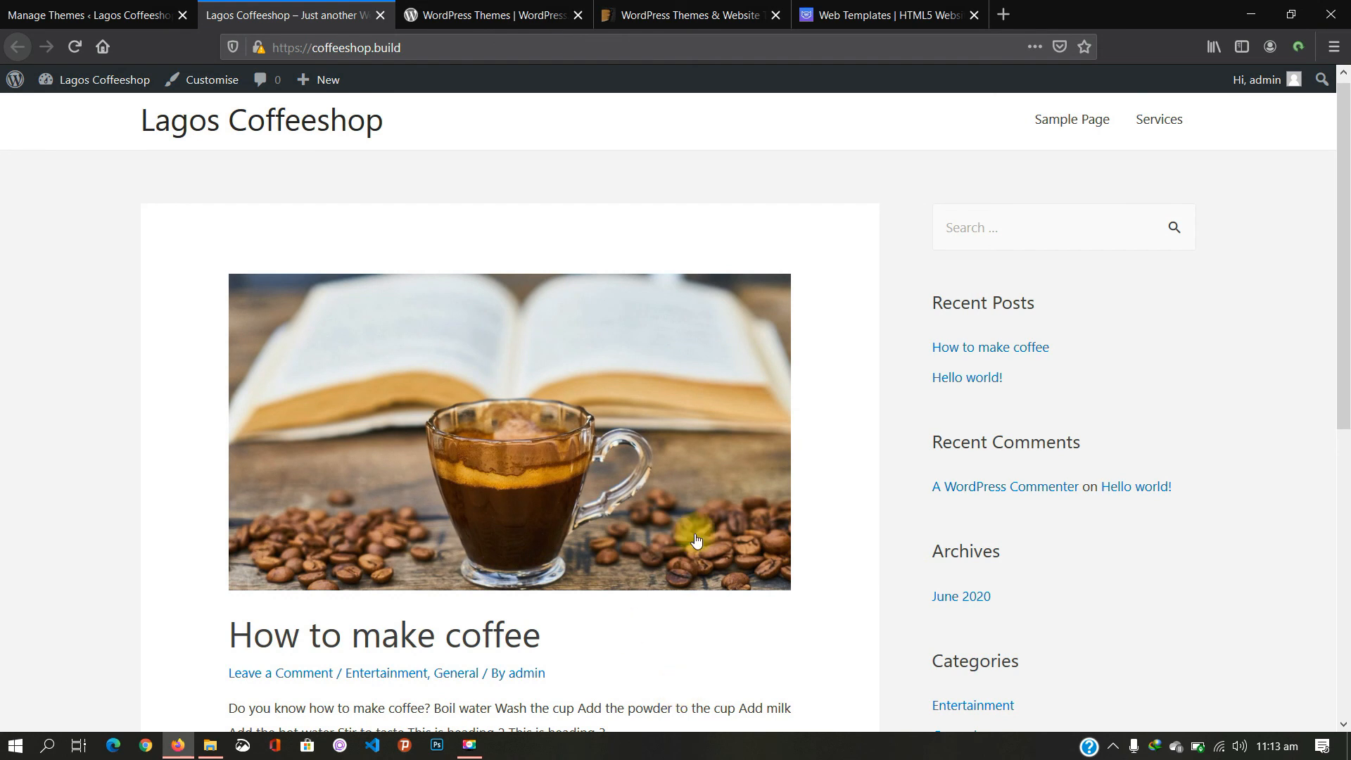
scroll(730, 525, down, 5)
scroll(731, 531, up, 5)
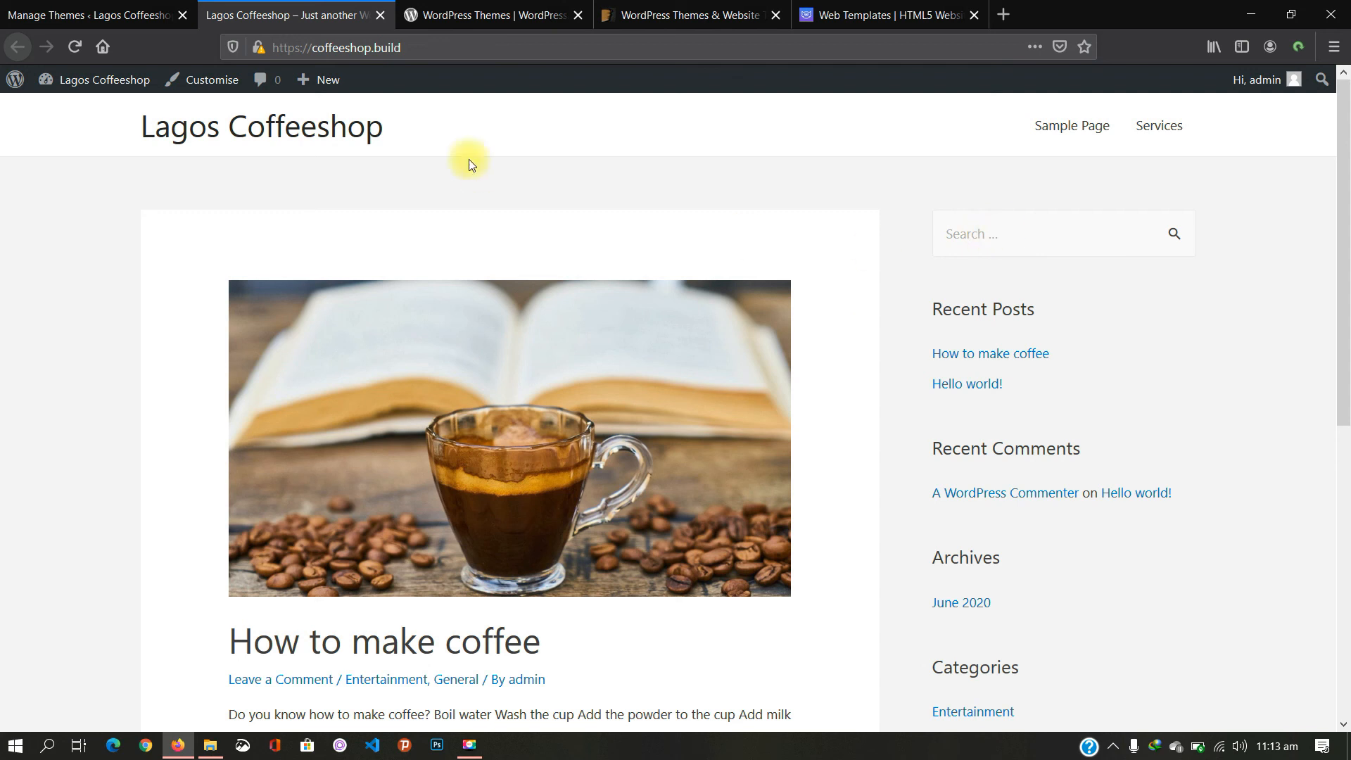
Step: Return to the dashboard's themes page and open the Astra Options page
click(107, 10)
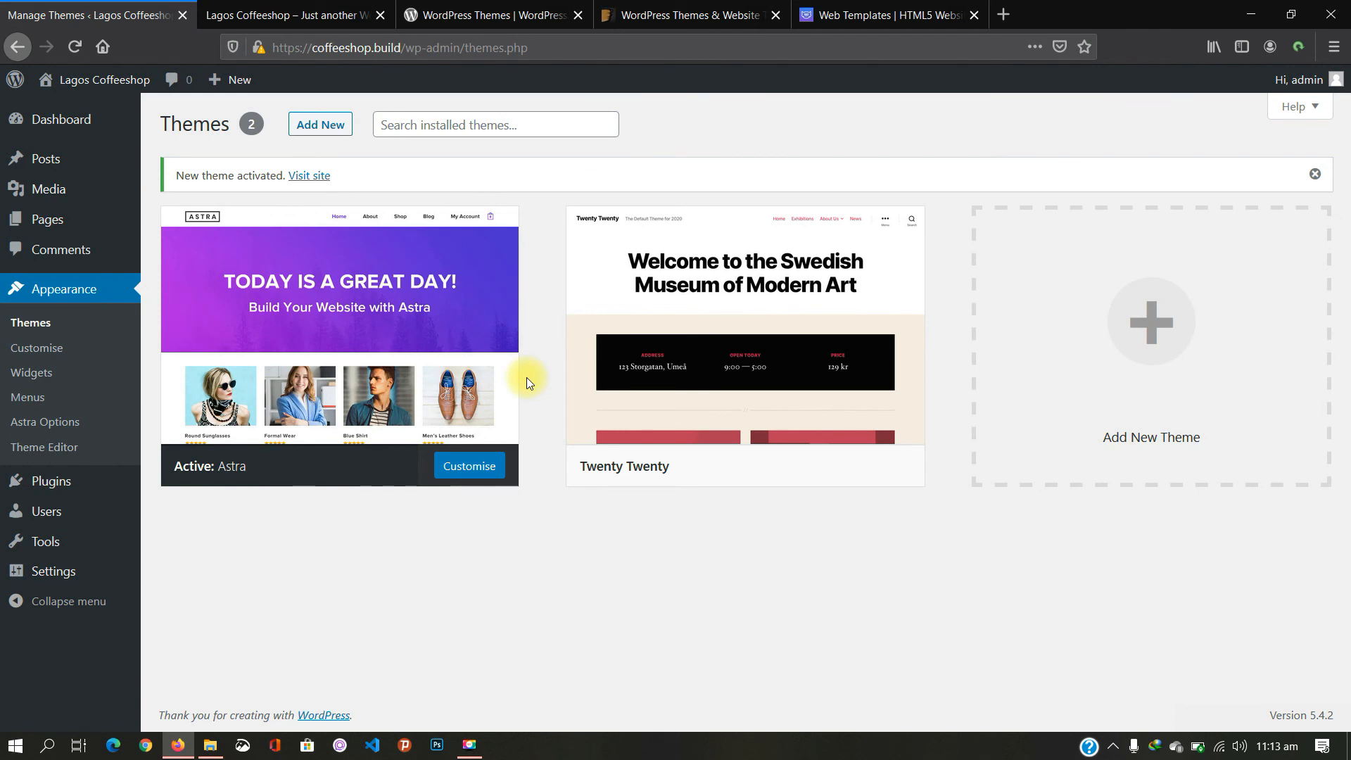
mouse_move(320, 320)
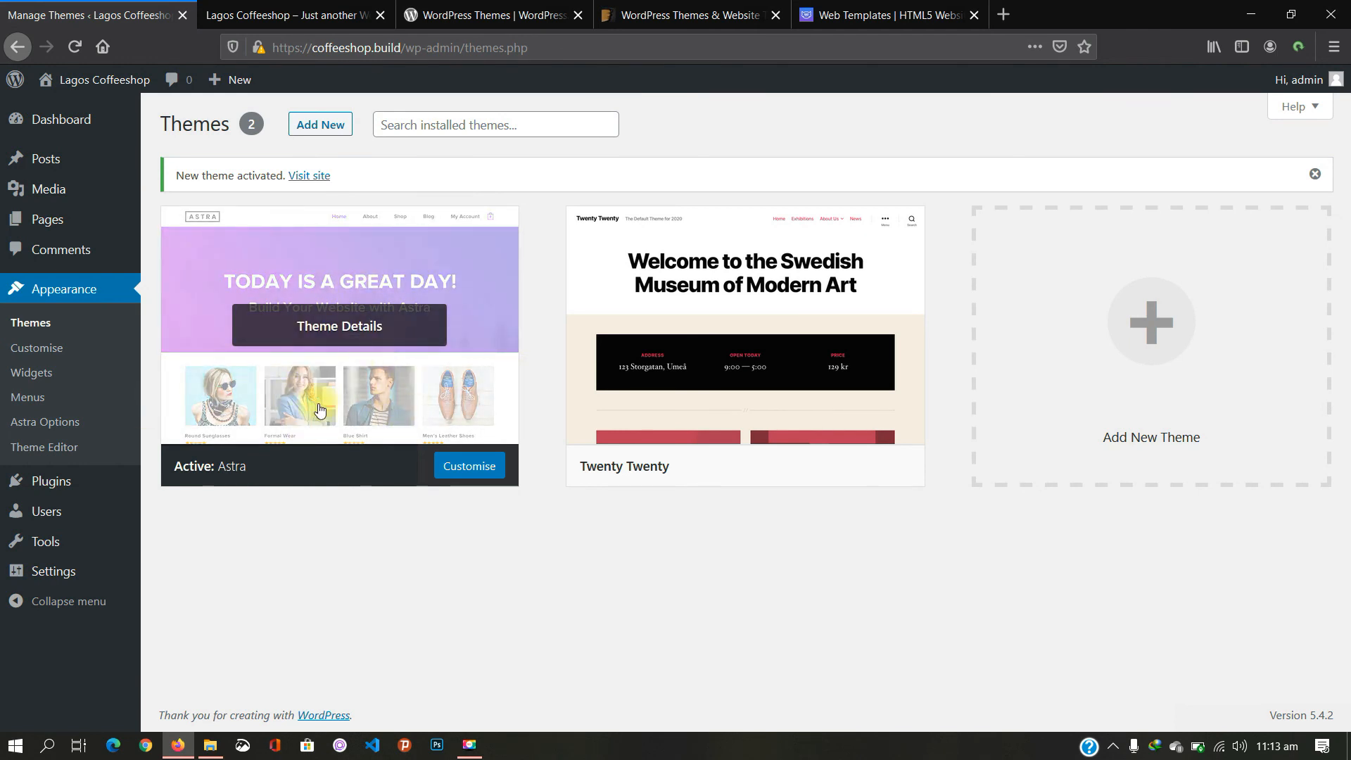
click(56, 422)
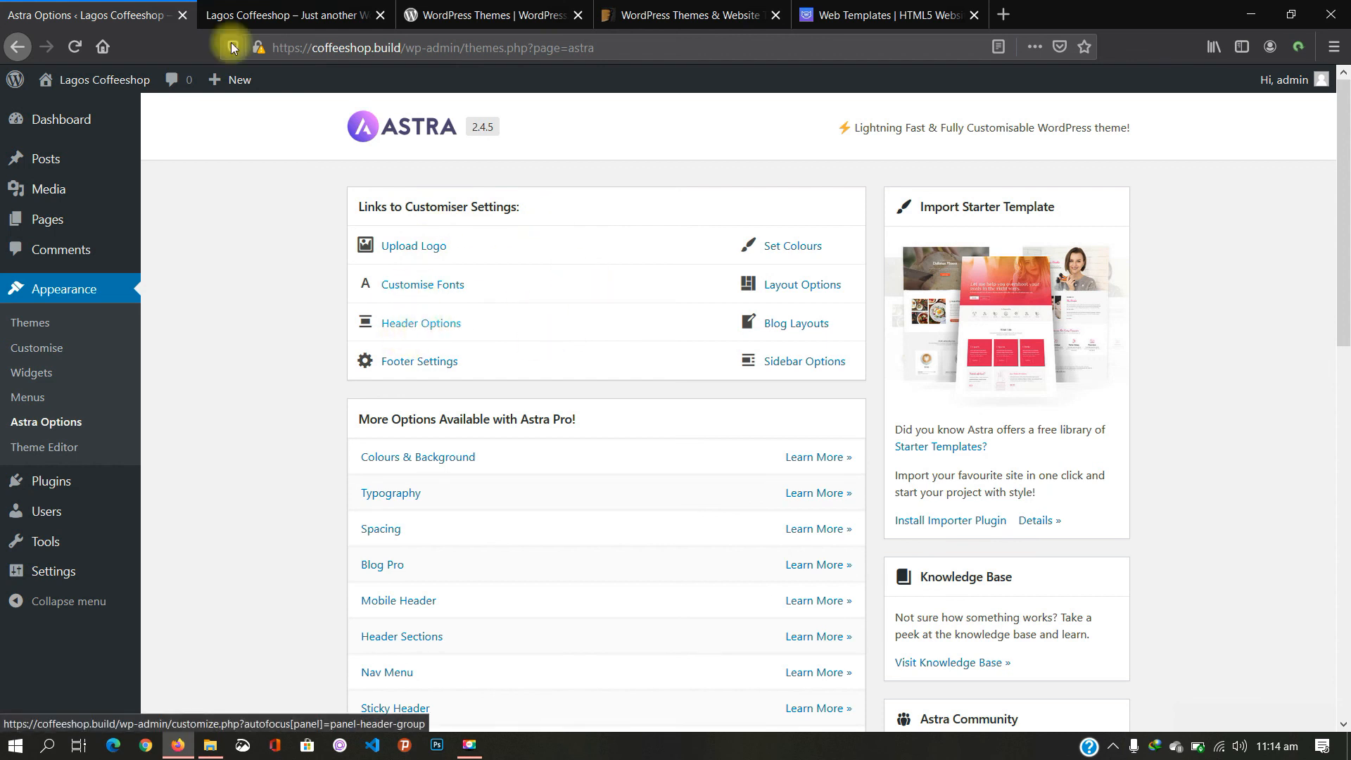
Step: Compare the Lagos Coffeeshop front page with the Astra Options page, reviewing the customiser links and the options offered with Astra Pro
click(226, 12)
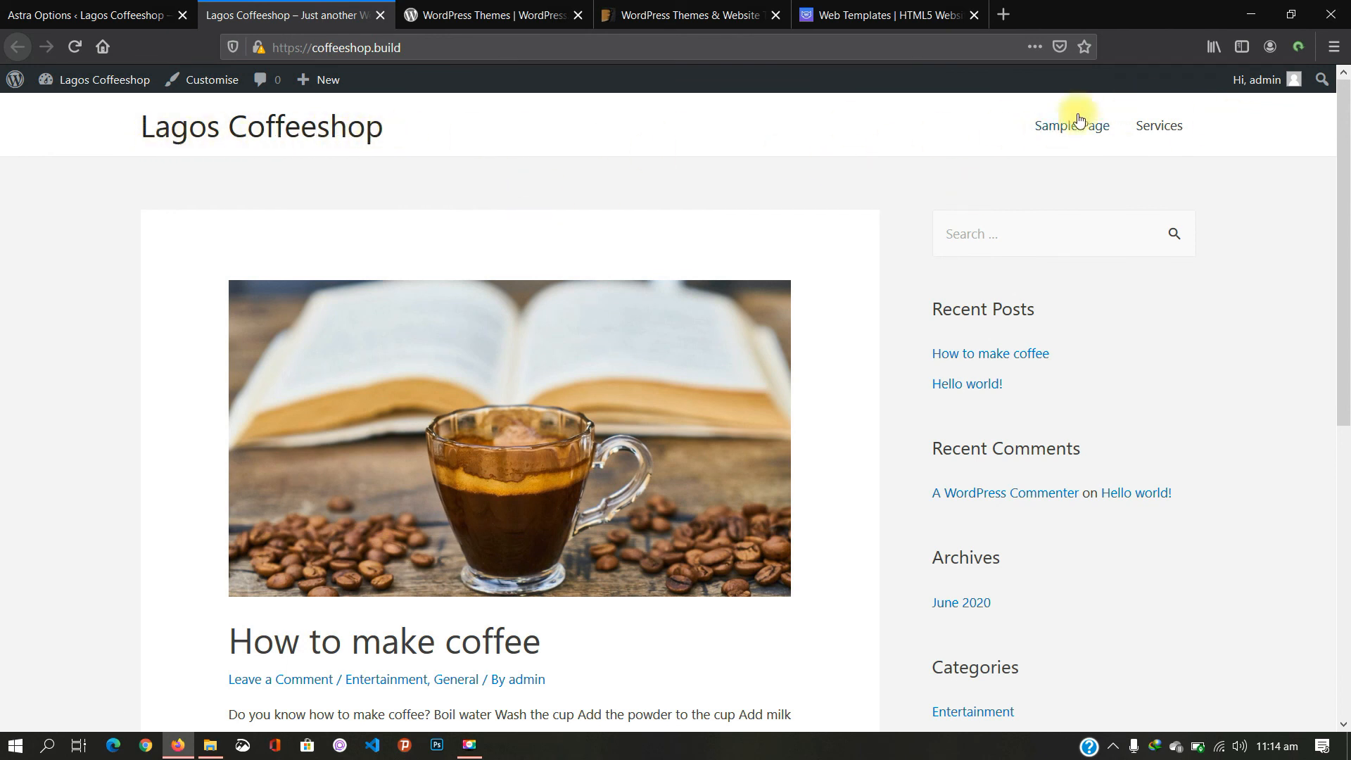
click(98, 9)
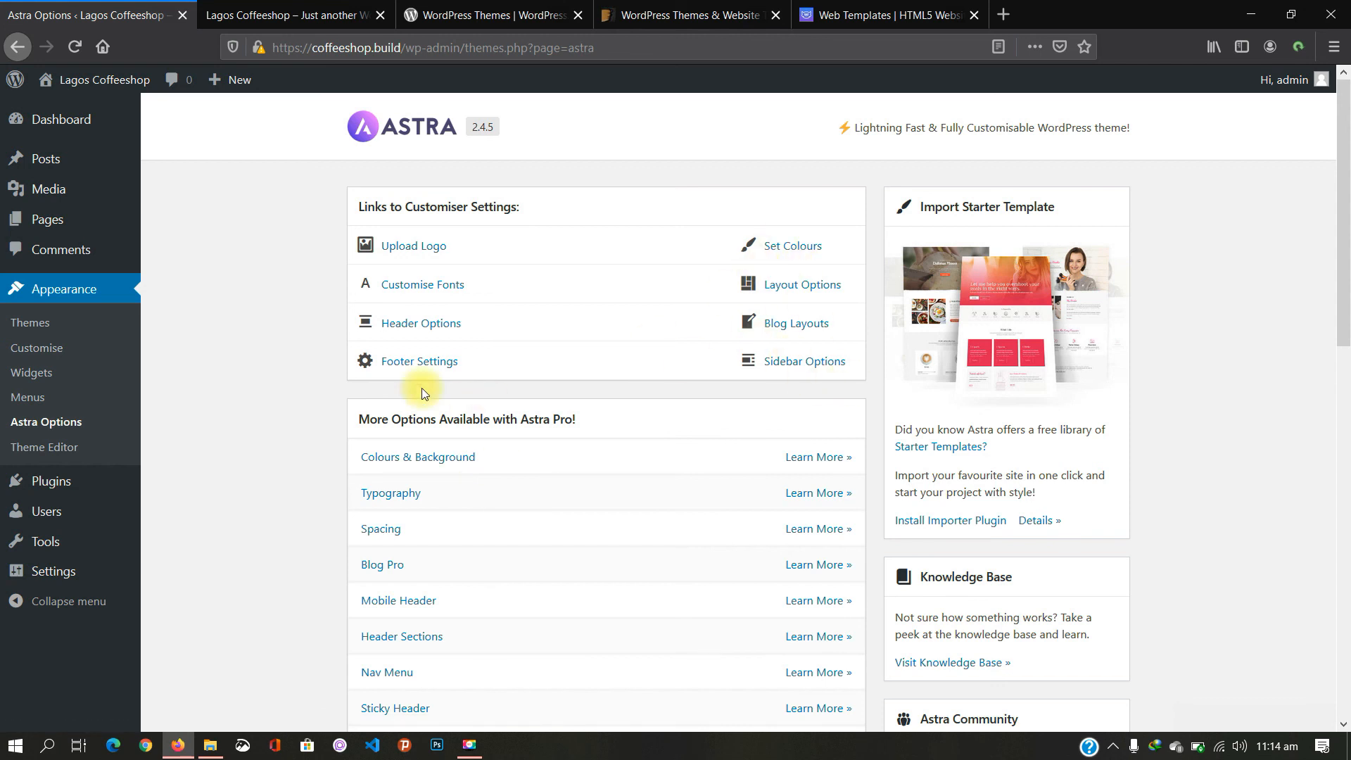
scroll(422, 393, down, 6)
scroll(423, 393, up, 3)
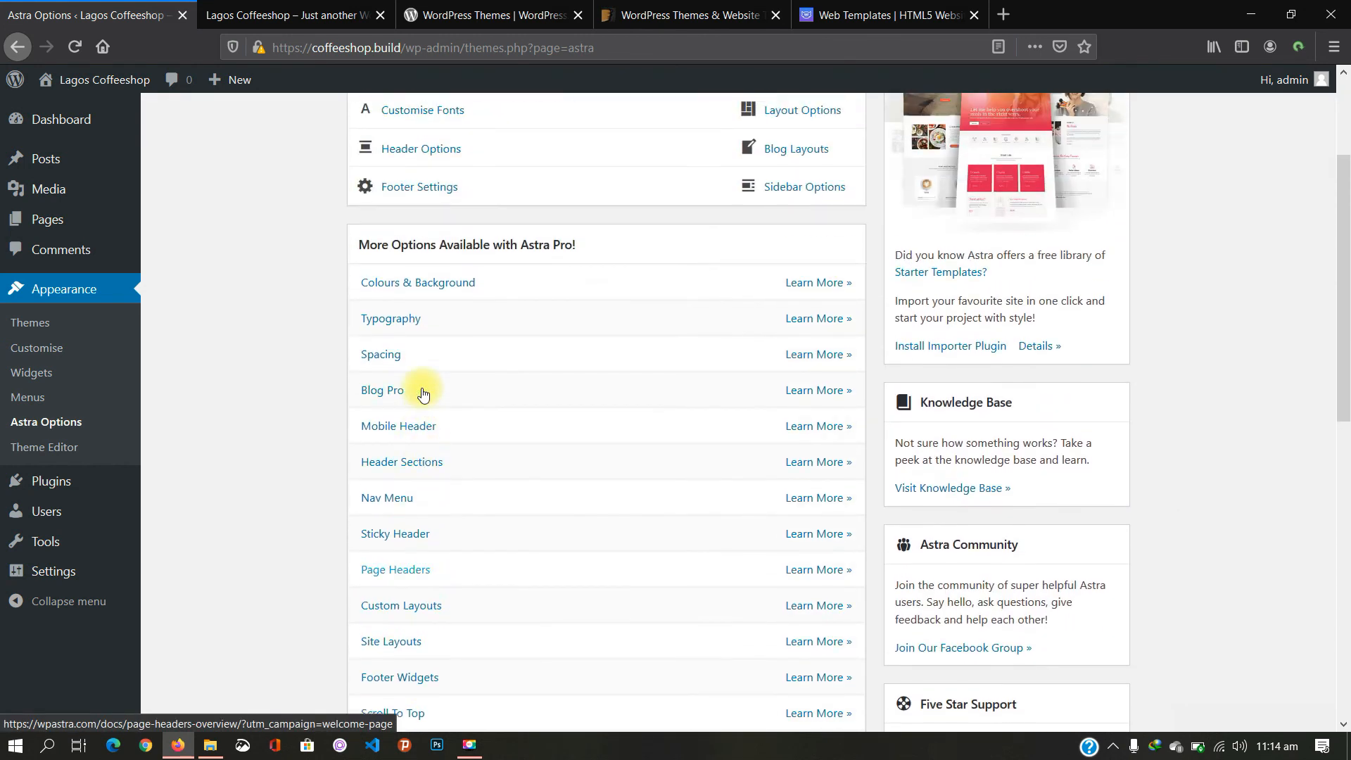
scroll(423, 395, up, 2)
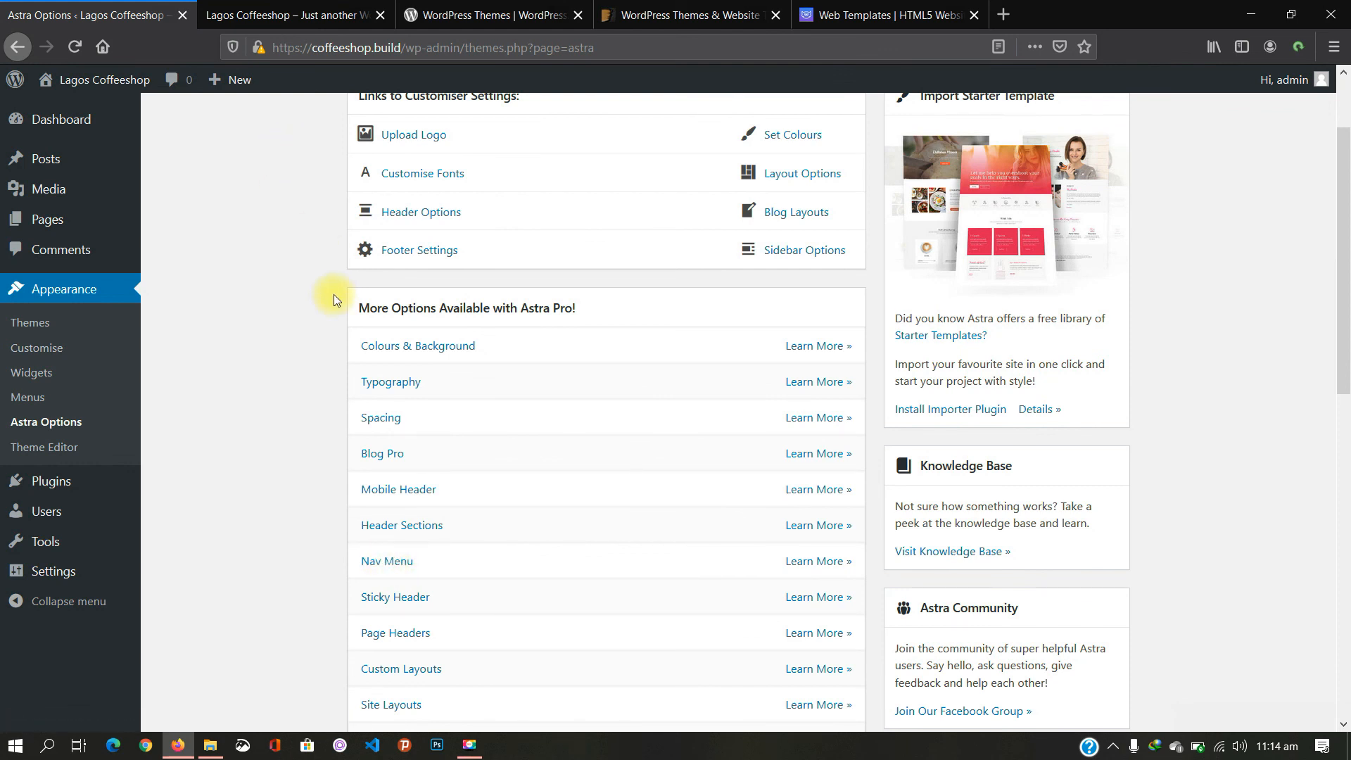
click(288, 14)
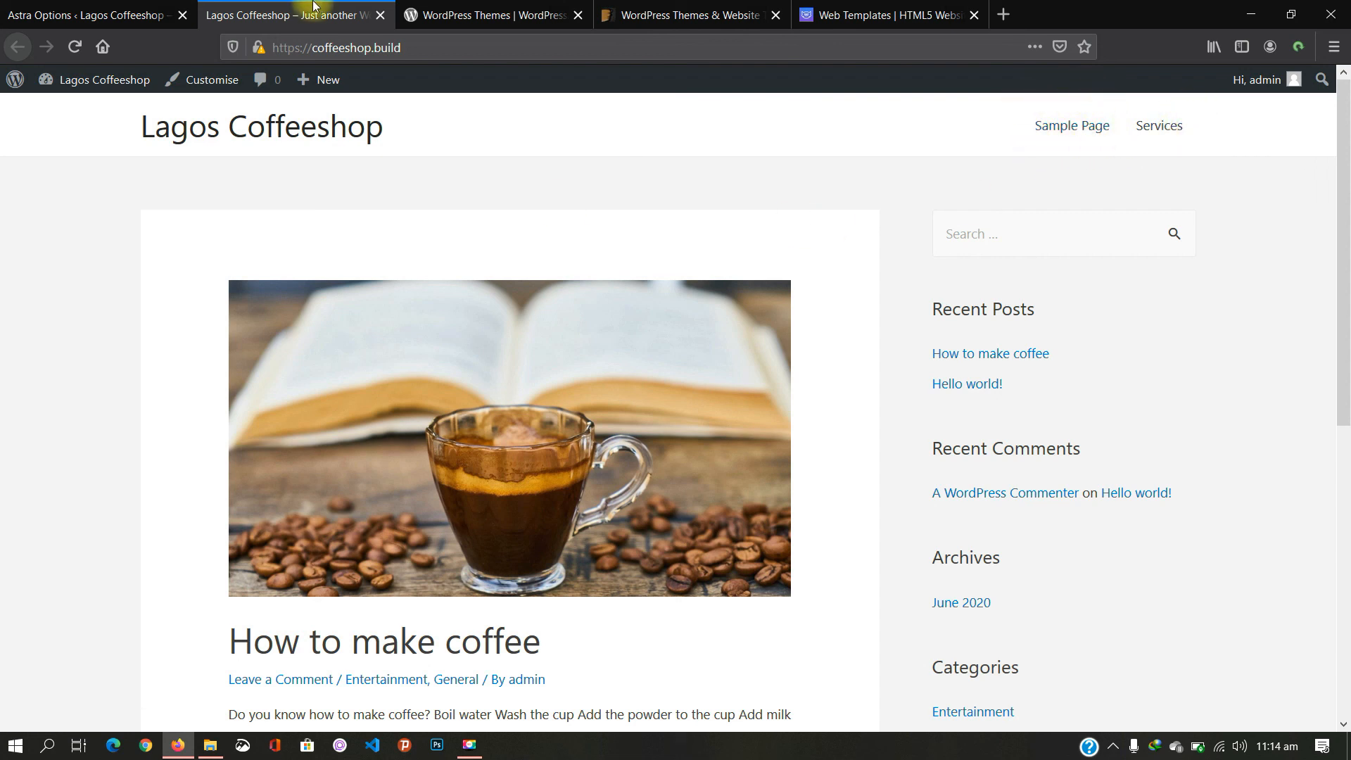
click(154, 10)
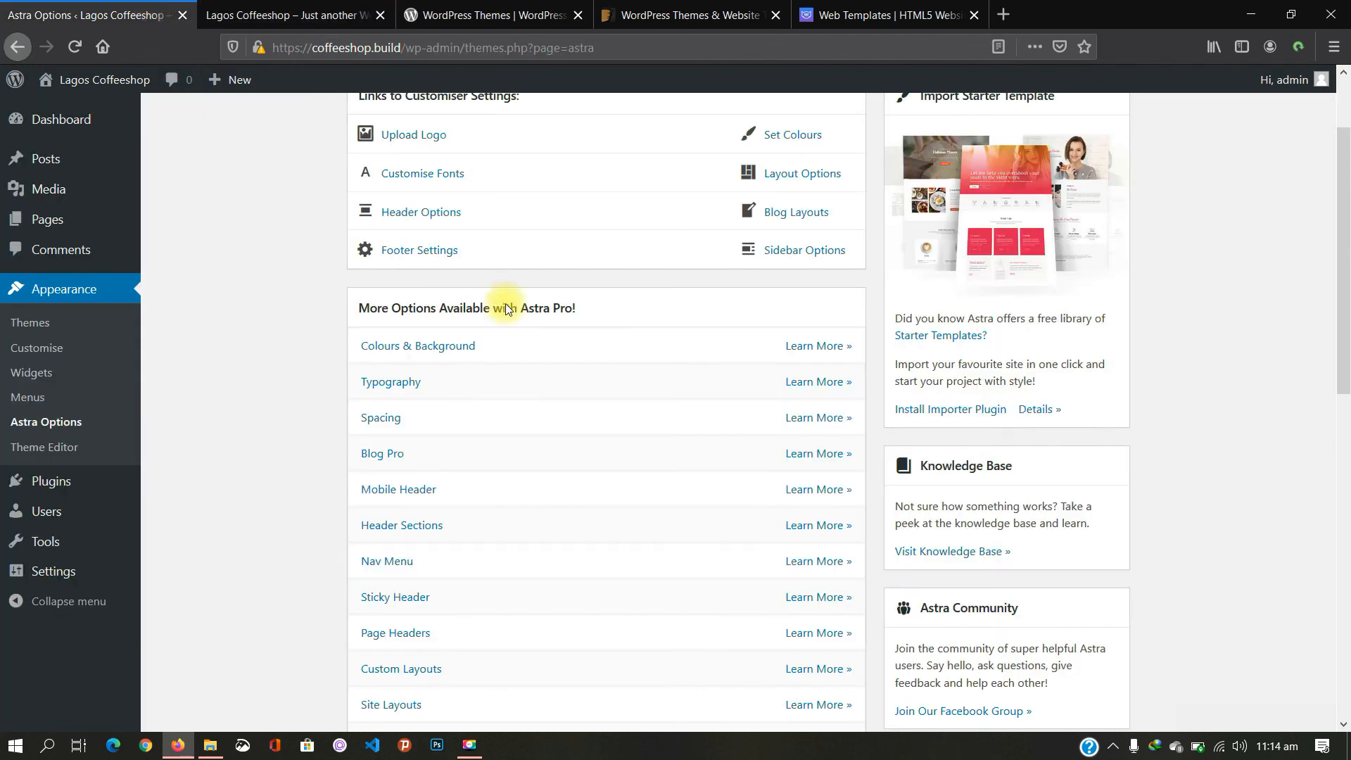
scroll(567, 347, up, 3)
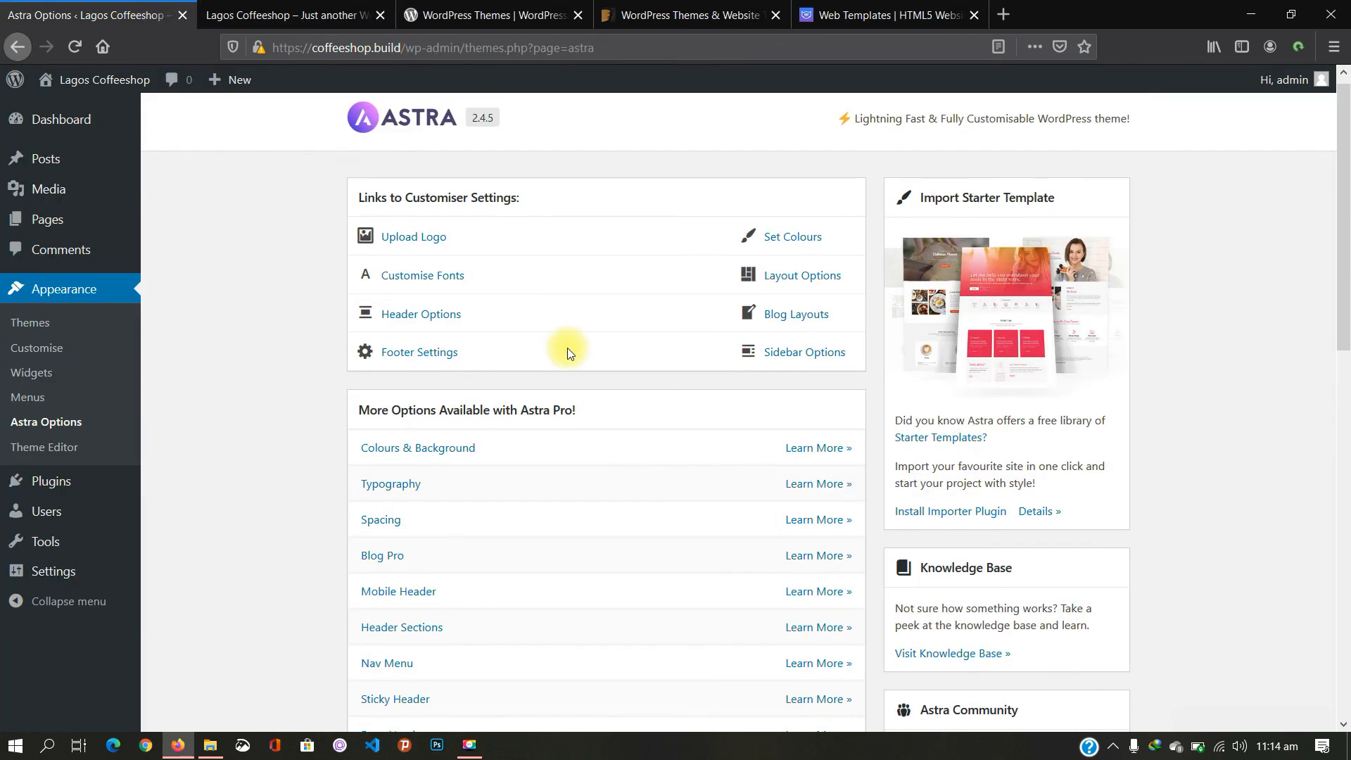